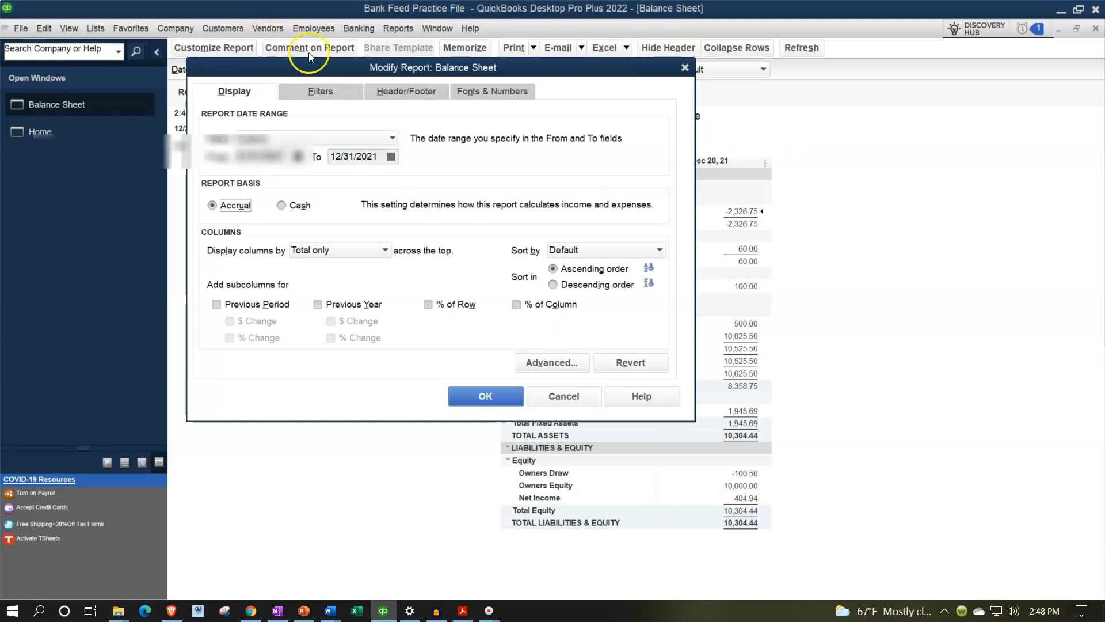
Step: Set the Balance Sheet's column label font size to 14 and apply the change to all related fonts
left_click(473, 91)
left_click(430, 276)
left_click(425, 236)
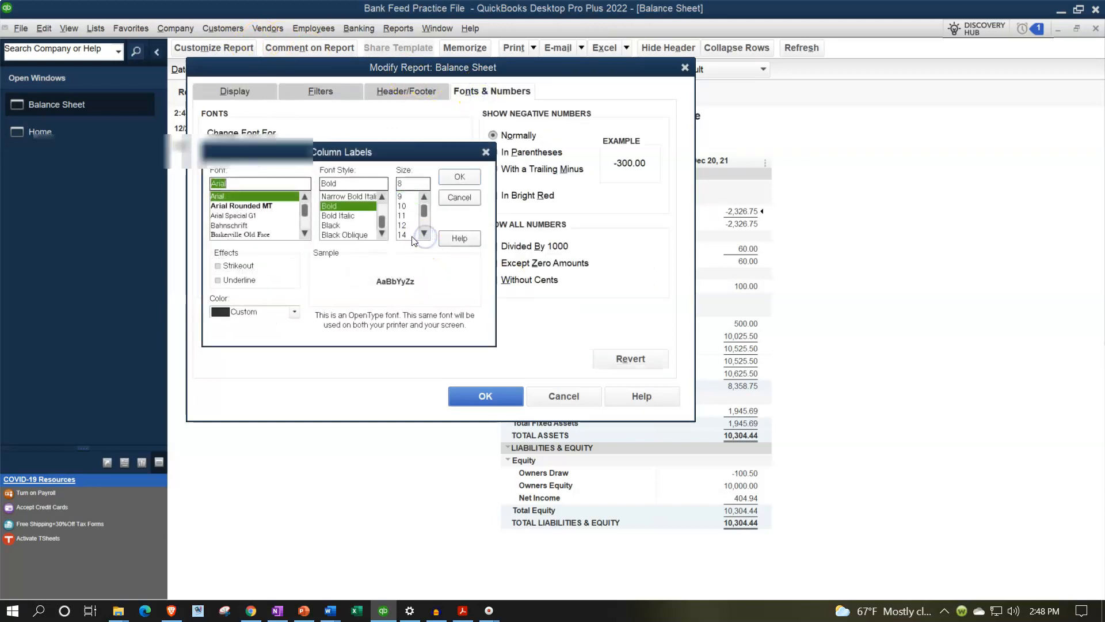
left_click(406, 235)
left_click(454, 178)
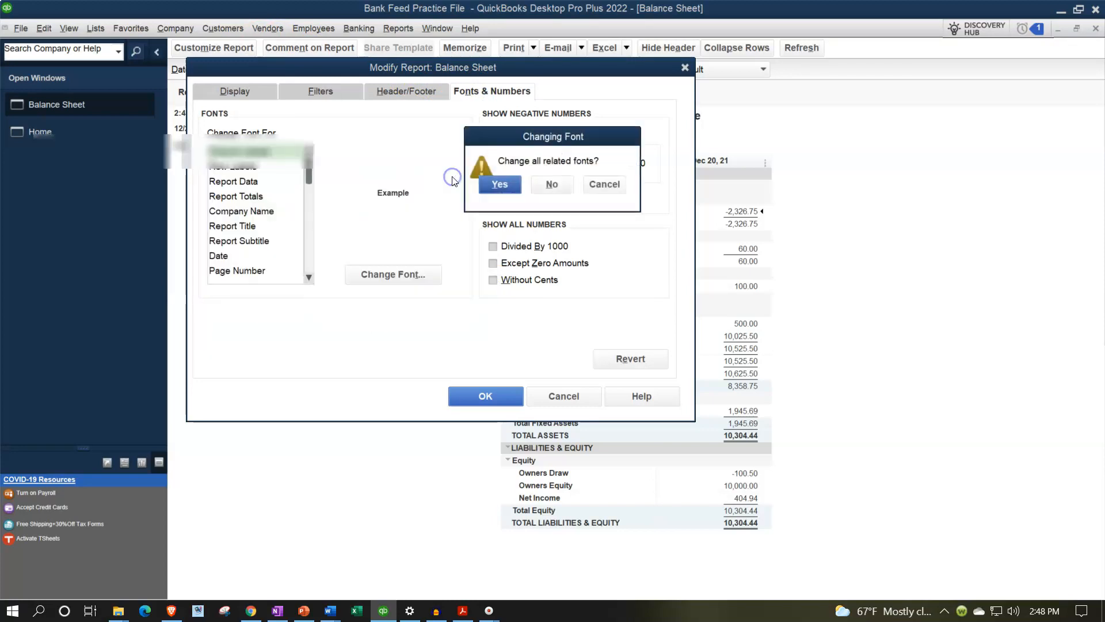
left_click(499, 183)
left_click(497, 398)
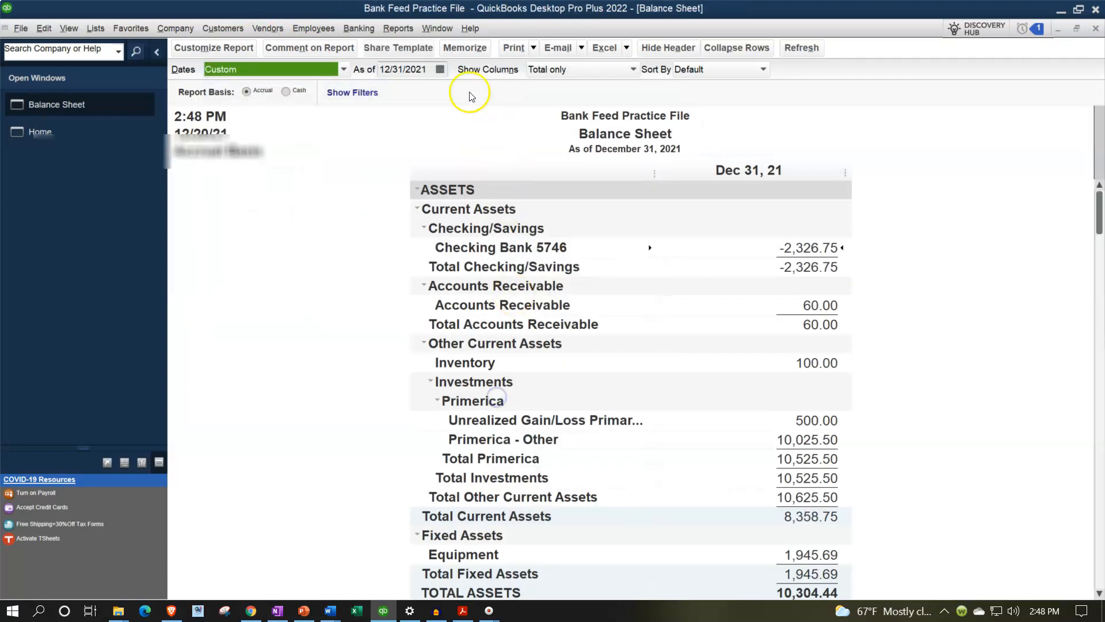
Step: Open the standard Profit & Loss report for the date range 01/01/2021 to 12/31/2021
left_click(403, 31)
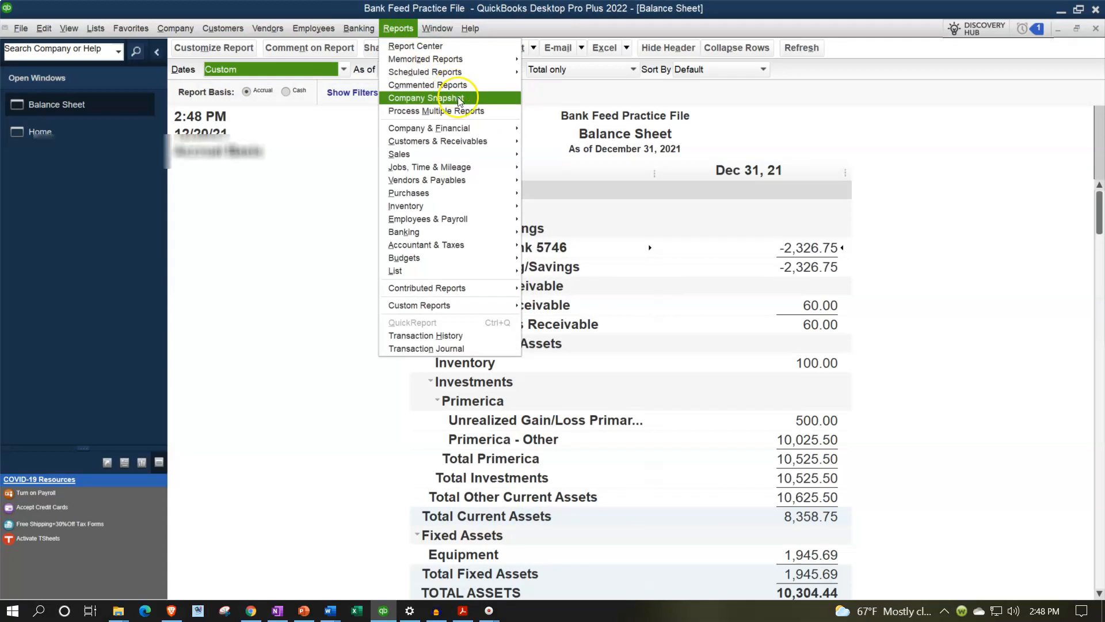
mouse_move(461, 128)
left_click(534, 130)
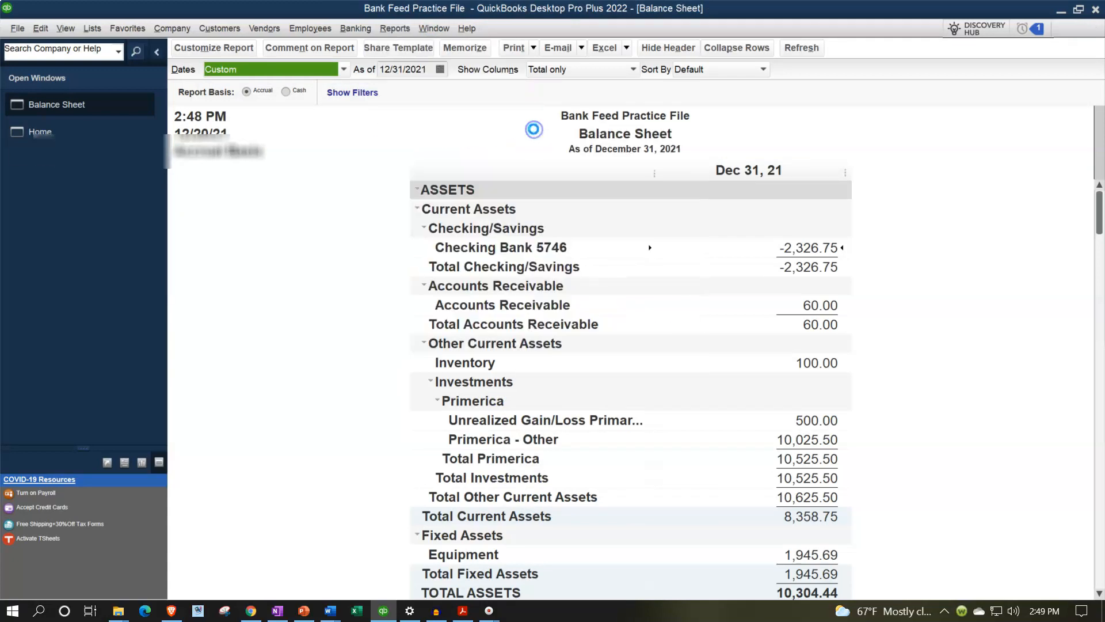
type("01/01/21")
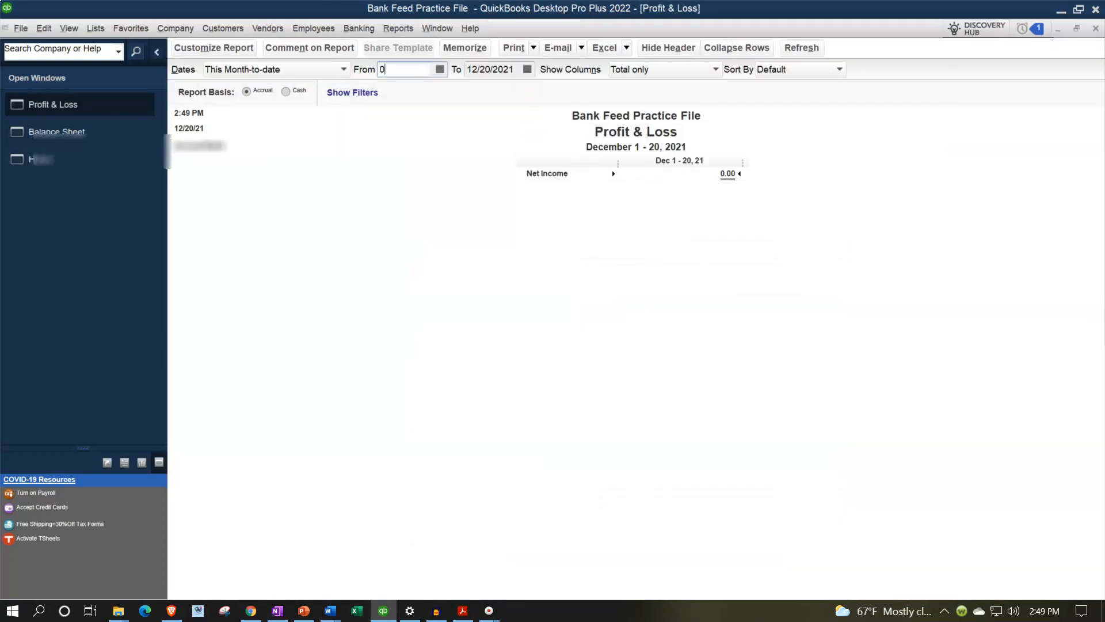
key("Tab")
type("12/31/2021")
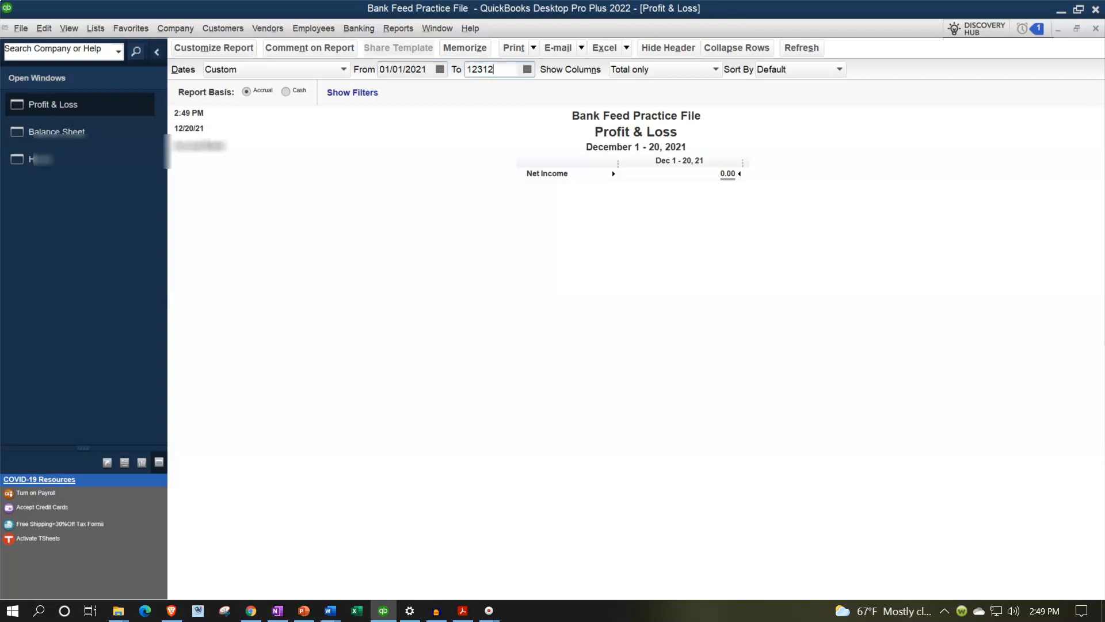
key("Tab")
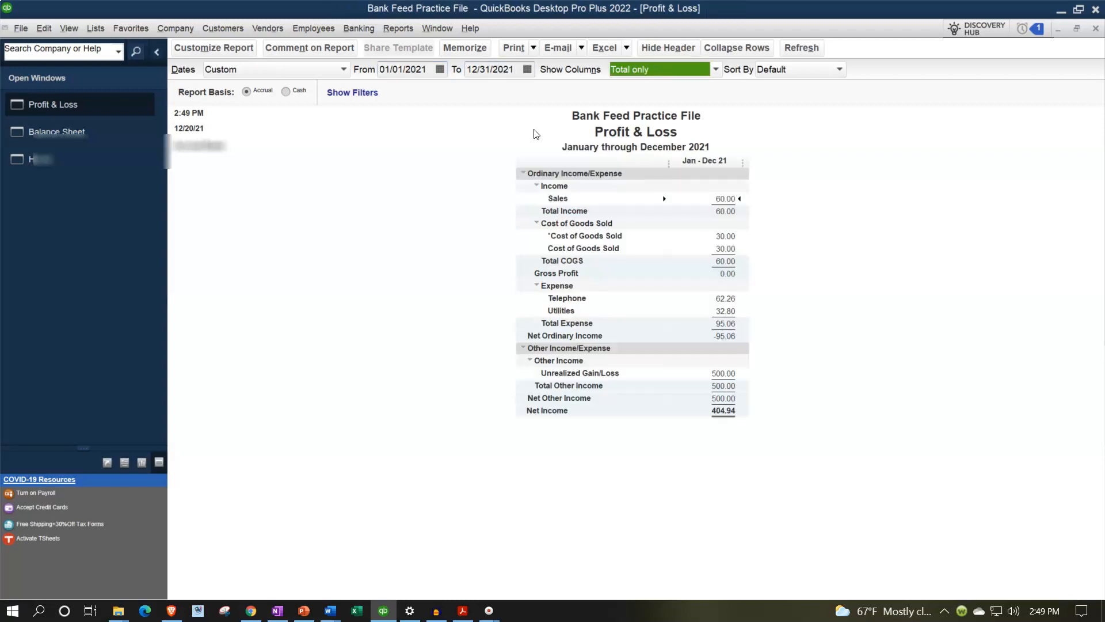
Step: Set the Profit & Loss report's font size to 14, changing all related fonts
left_click(247, 50)
left_click(500, 88)
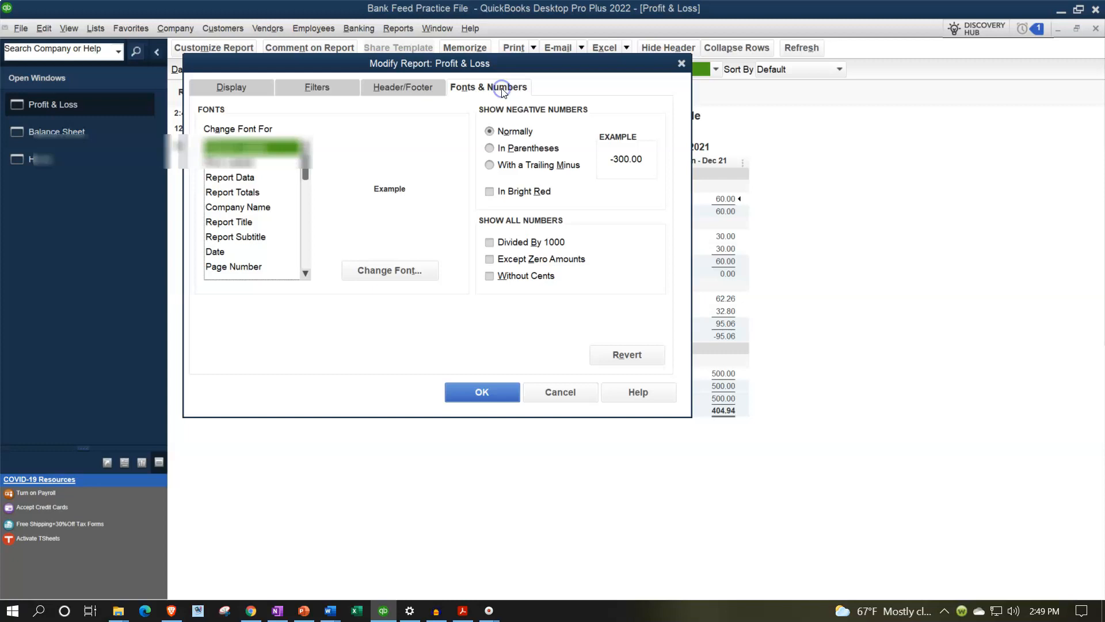
left_click(425, 275)
left_click(420, 230)
left_click(399, 231)
left_click(446, 175)
left_click(499, 184)
left_click(485, 392)
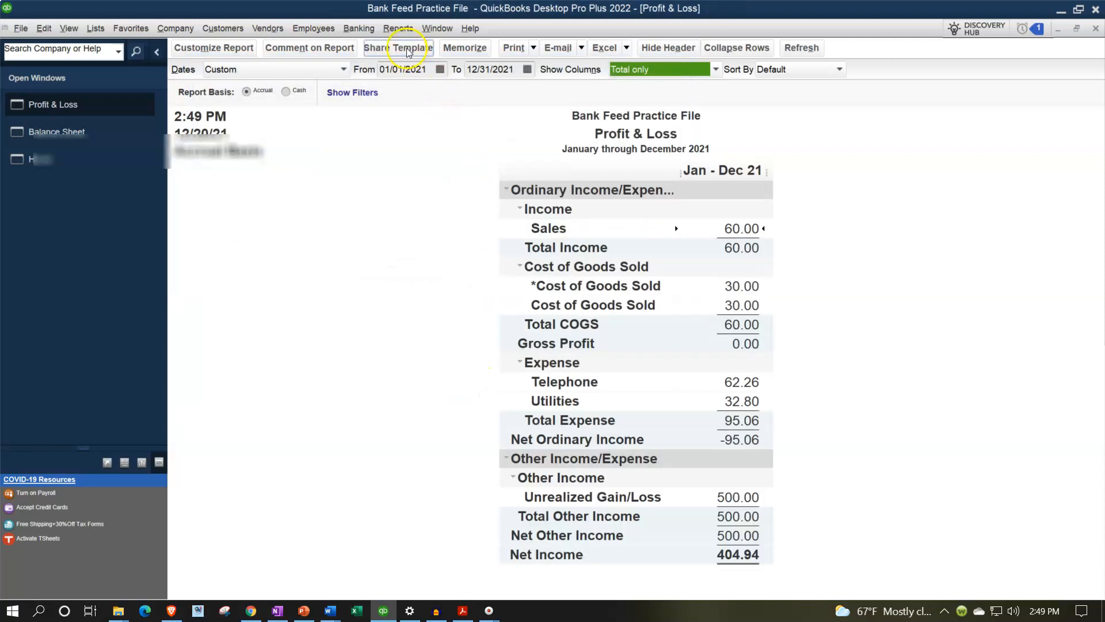
Step: Open the Trial Balance report for the date range 01/01/2021 to 12/31/2021
left_click(398, 28)
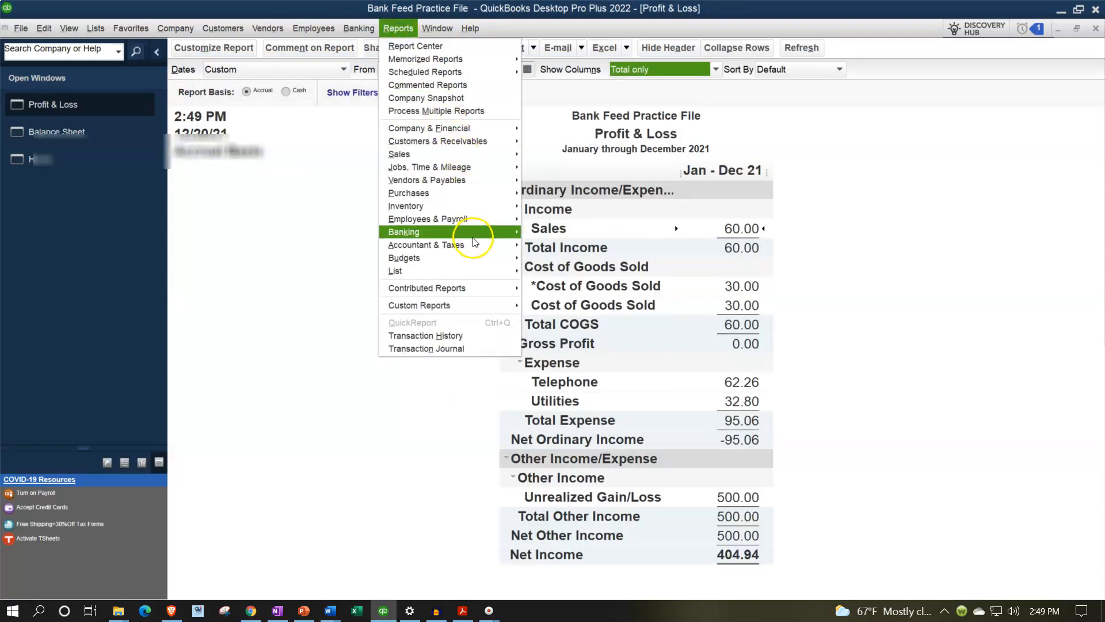
mouse_move(444, 246)
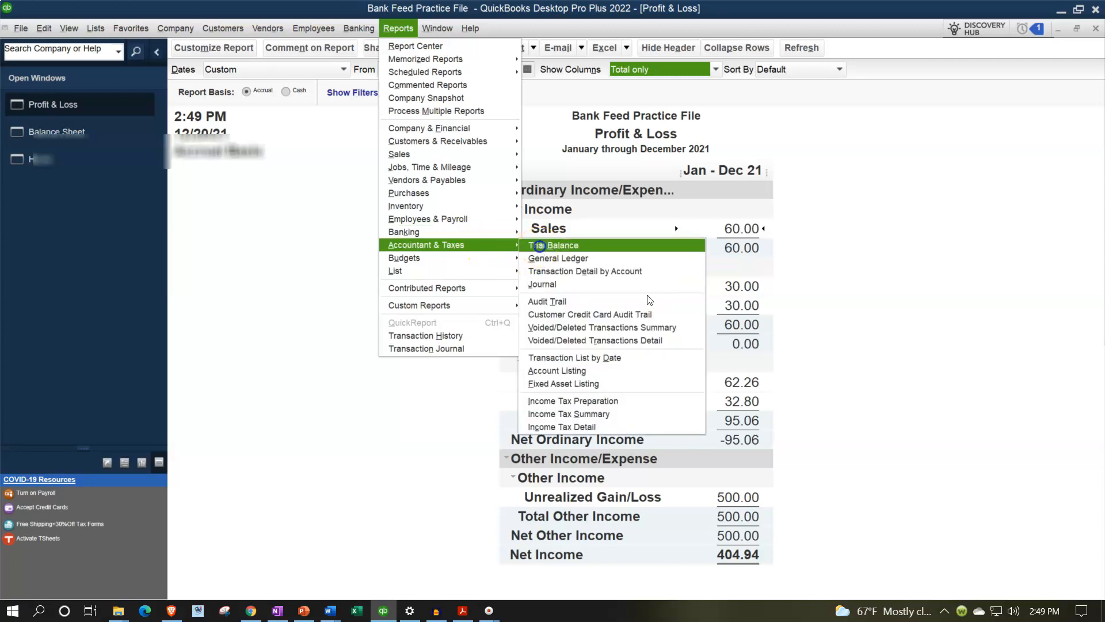
left_click(539, 245)
type("0101")
key("Tab")
type("1231")
key("Tab")
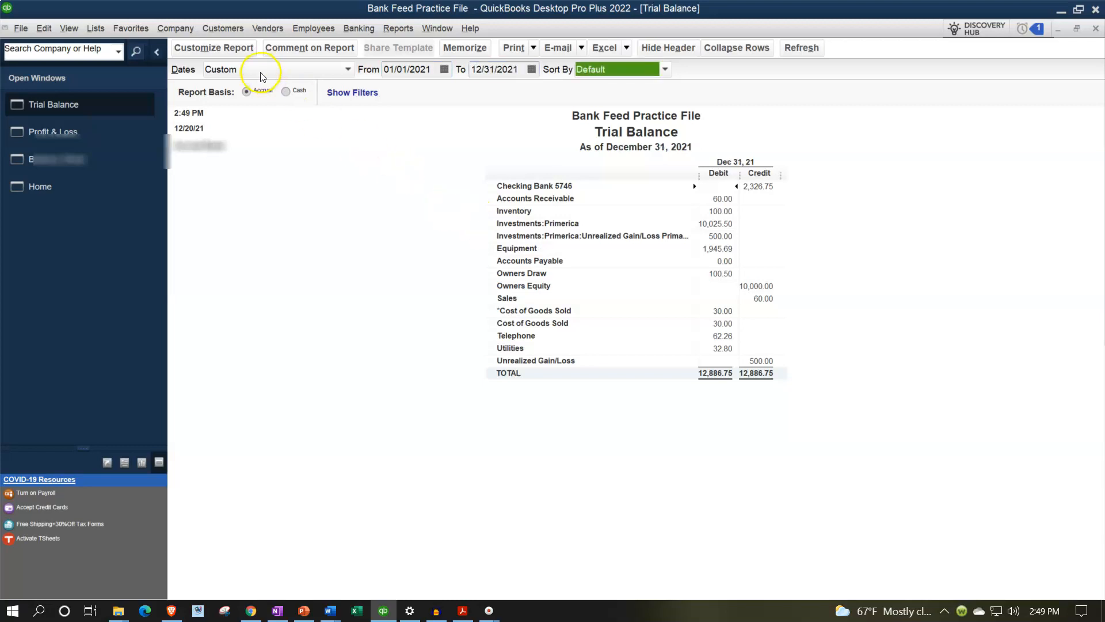
Step: Enlarge the Trial Balance report's column label font to size 14, including all related fonts
left_click(247, 48)
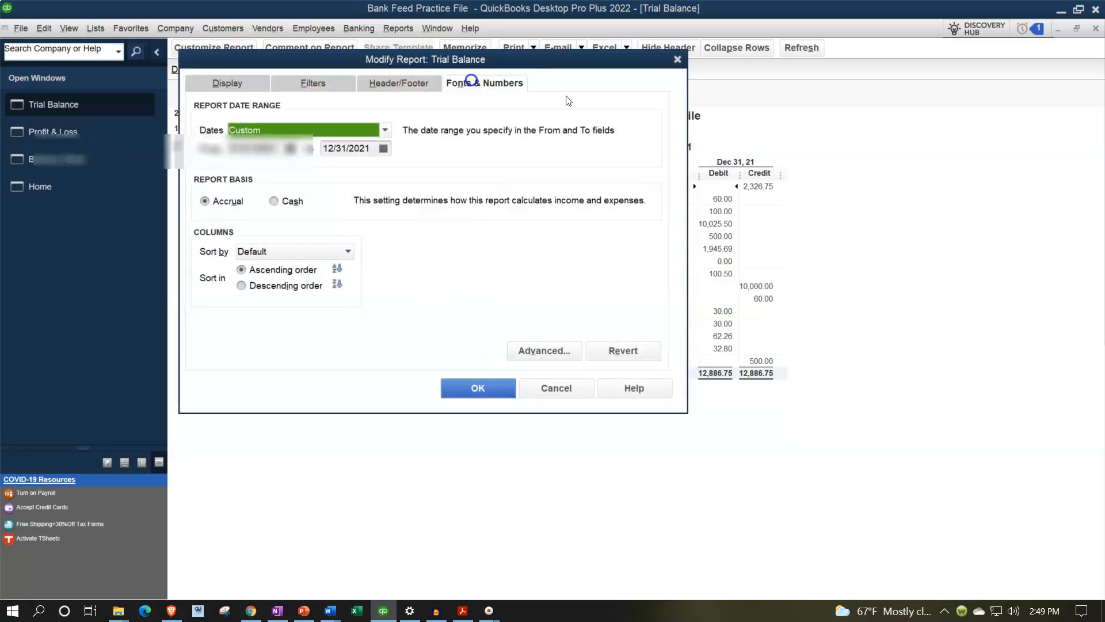
left_click(429, 272)
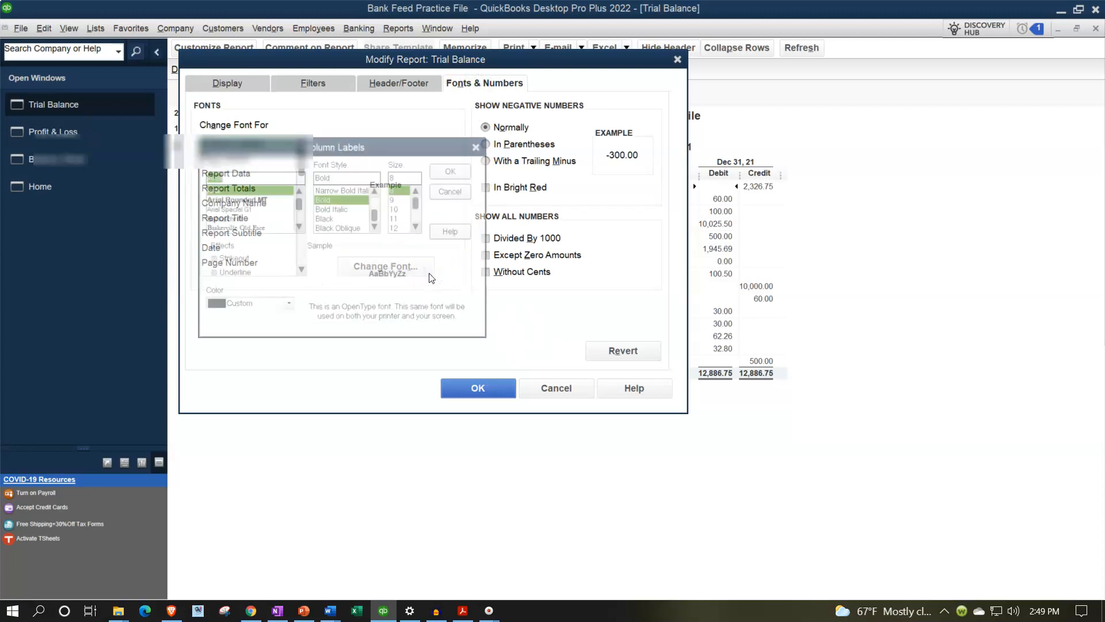
left_click(417, 226)
left_click(401, 228)
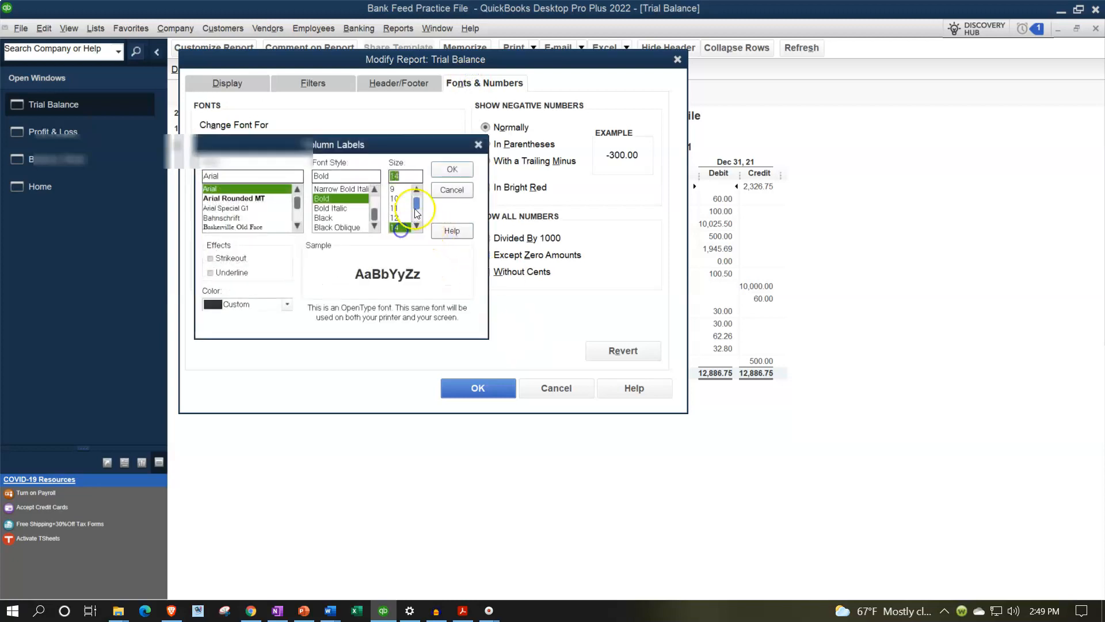
left_click(452, 169)
left_click(500, 183)
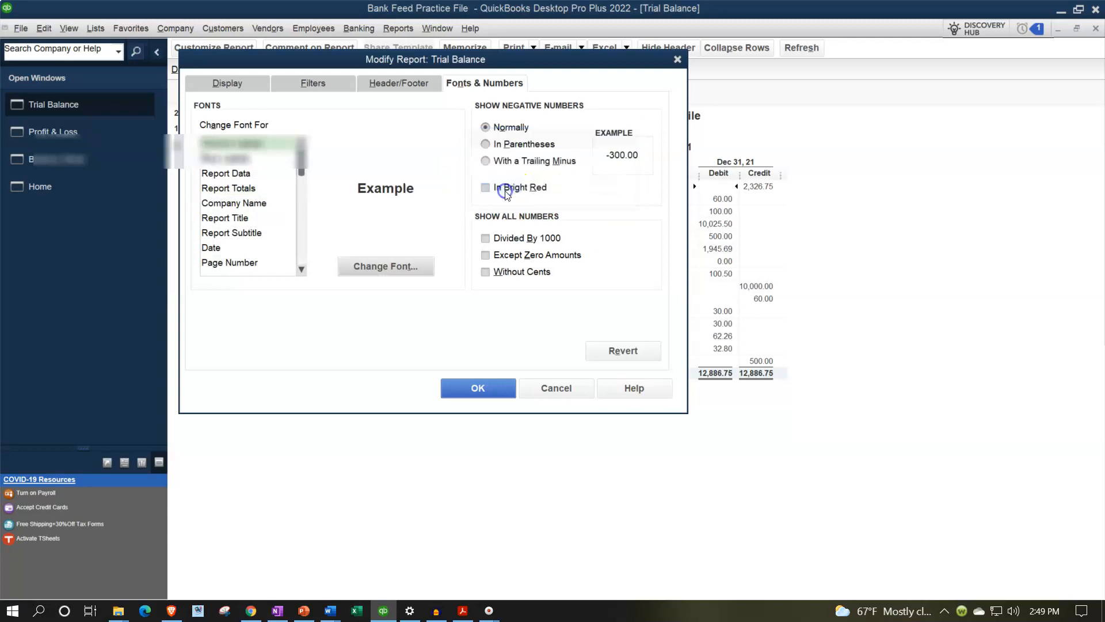
left_click(507, 388)
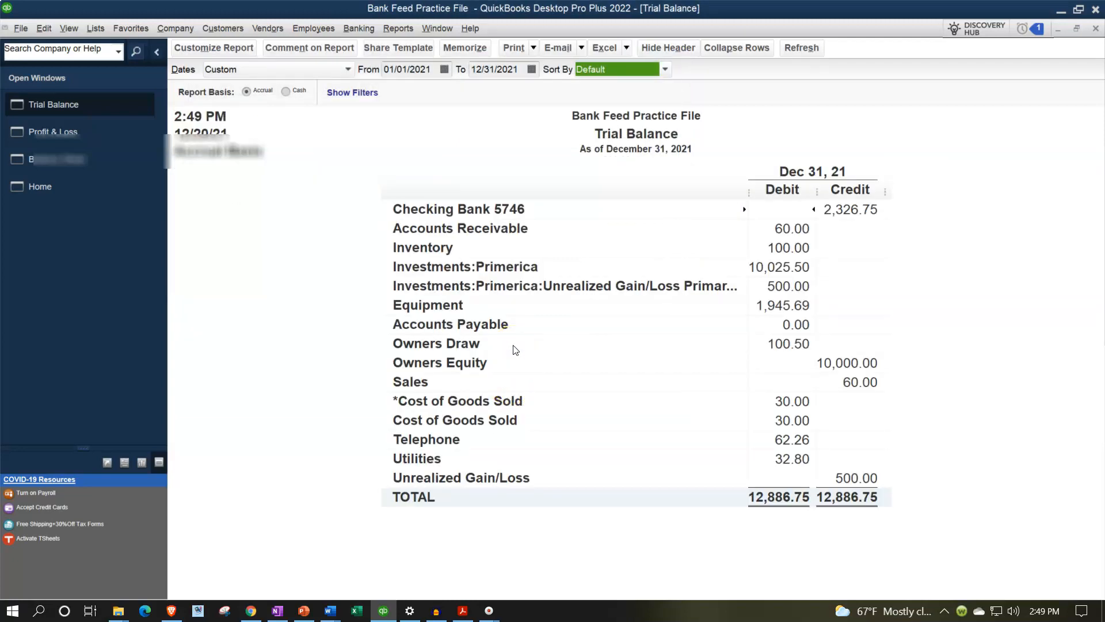
Step: Open the Bank Feeds window and maximize it
left_click(359, 28)
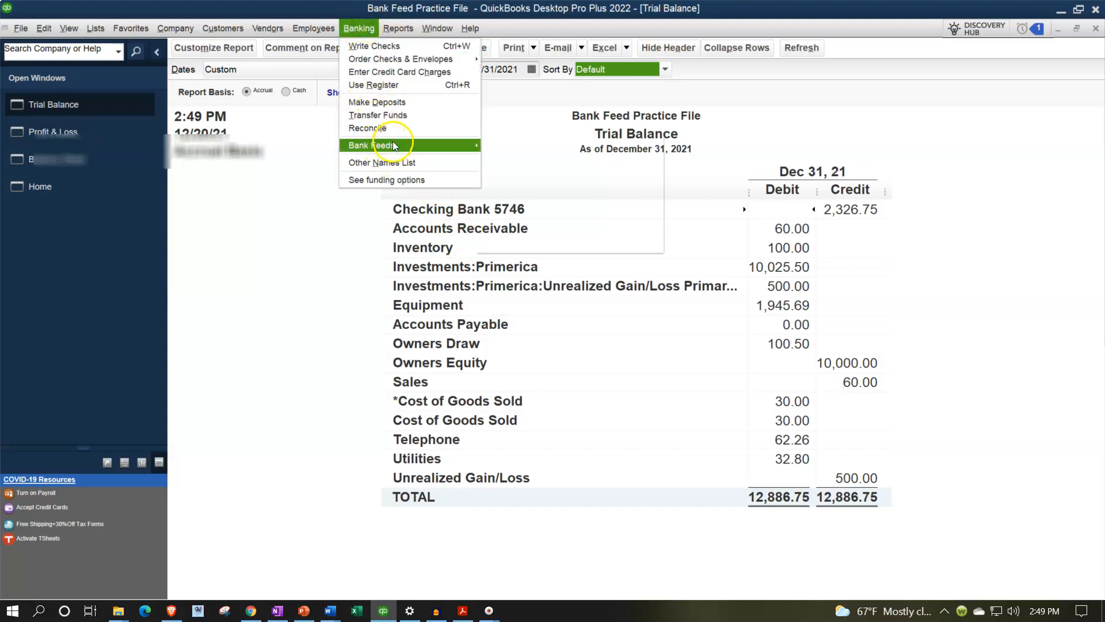
mouse_move(415, 145)
left_click(523, 146)
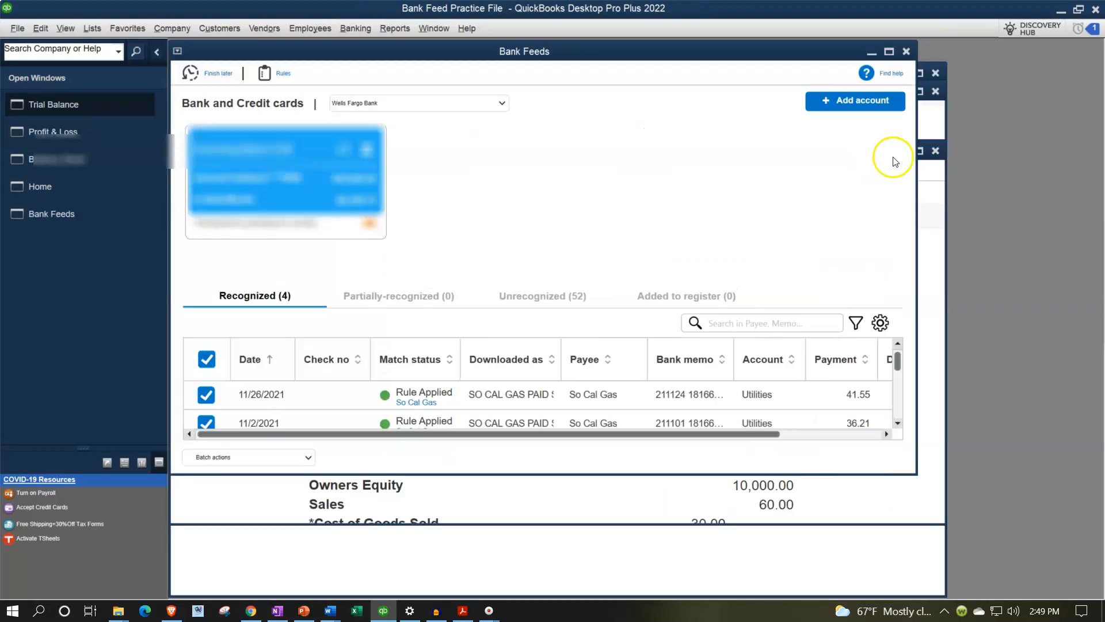
left_click(890, 51)
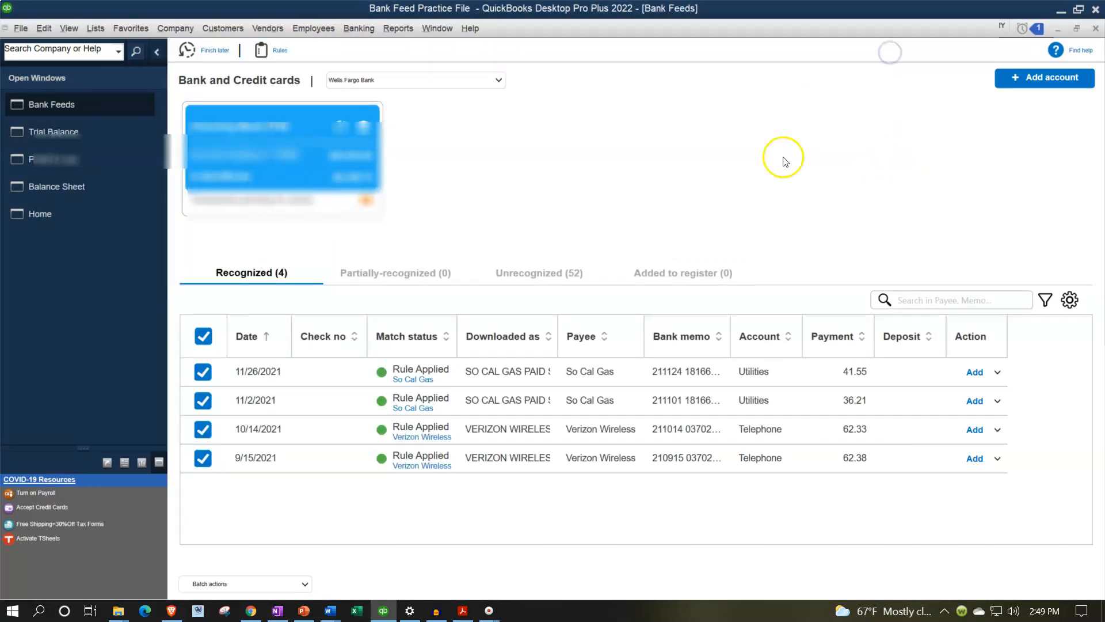
Step: Display the unrecognized bank feed transactions and filter them by type DEP
left_click(532, 272)
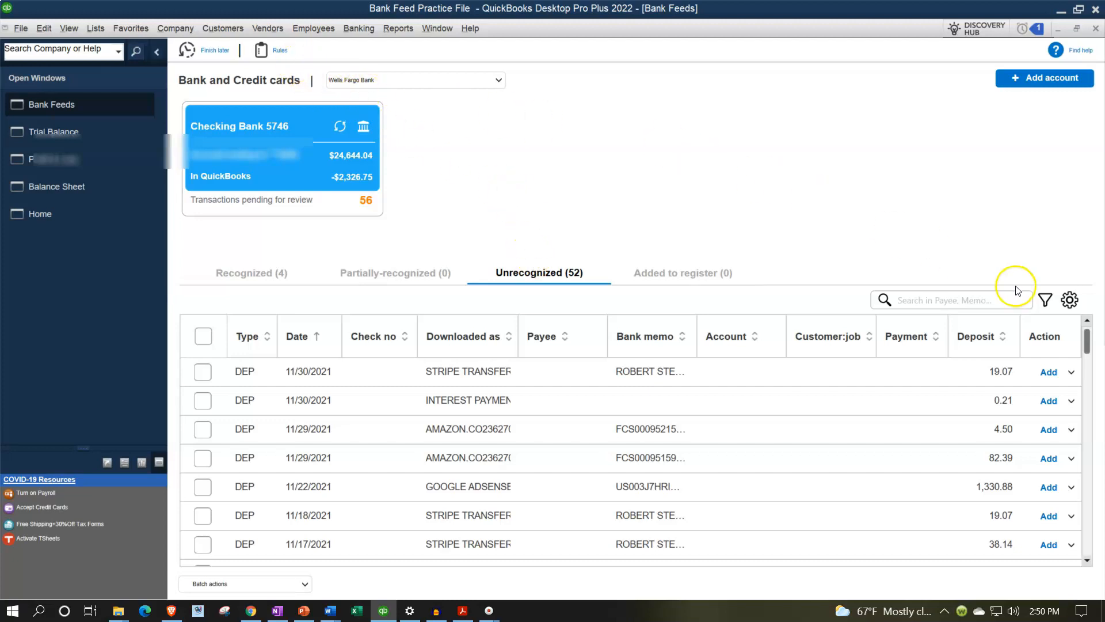
left_click(1046, 302)
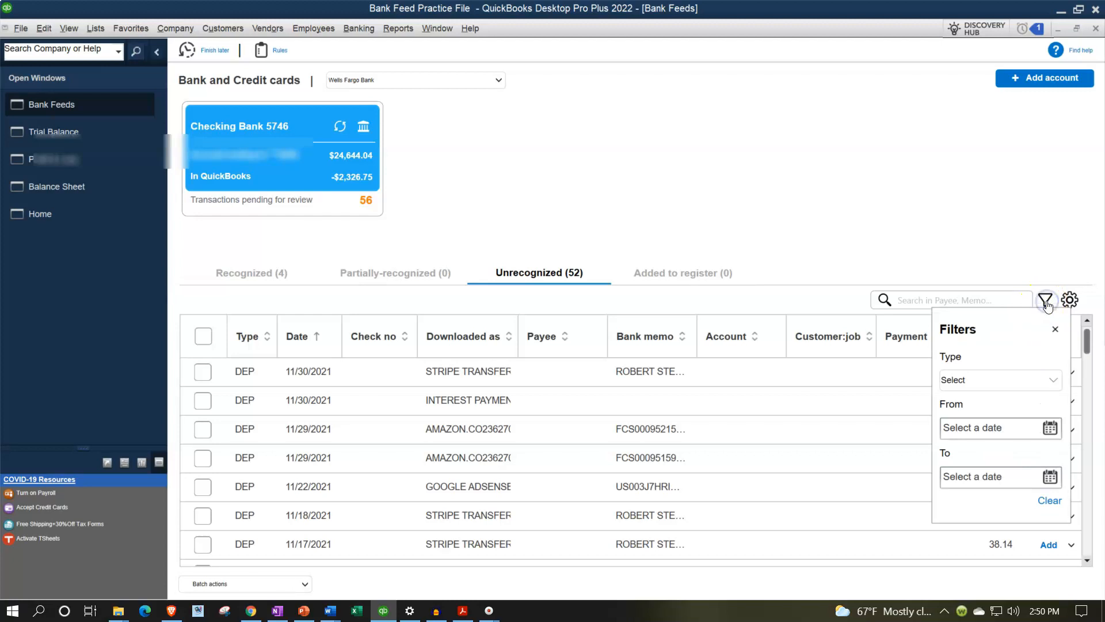
left_click(1051, 380)
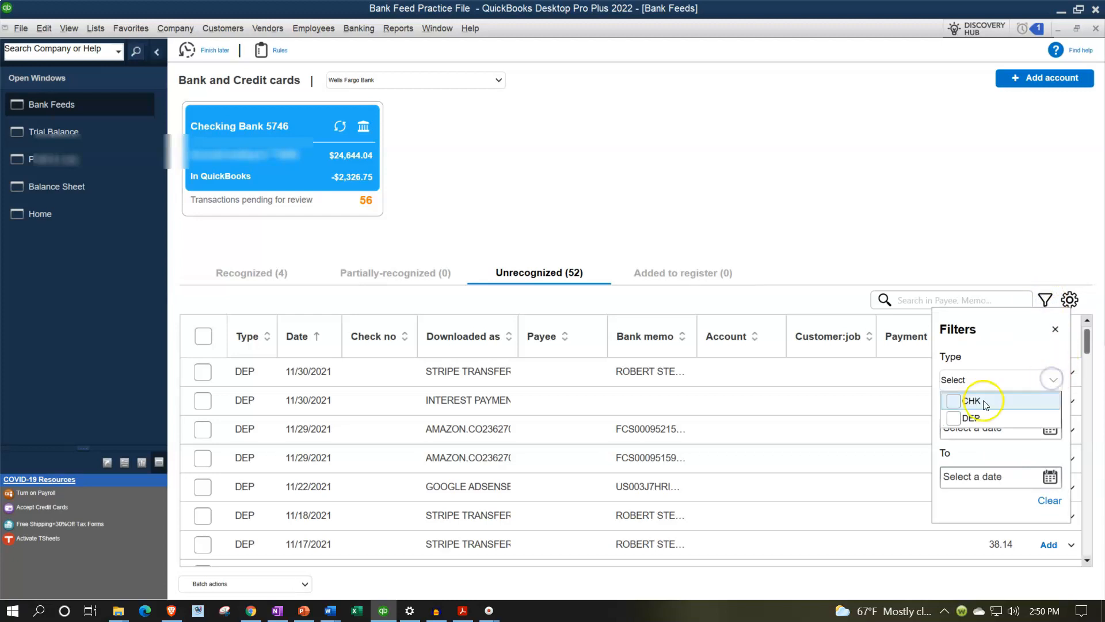
left_click(966, 420)
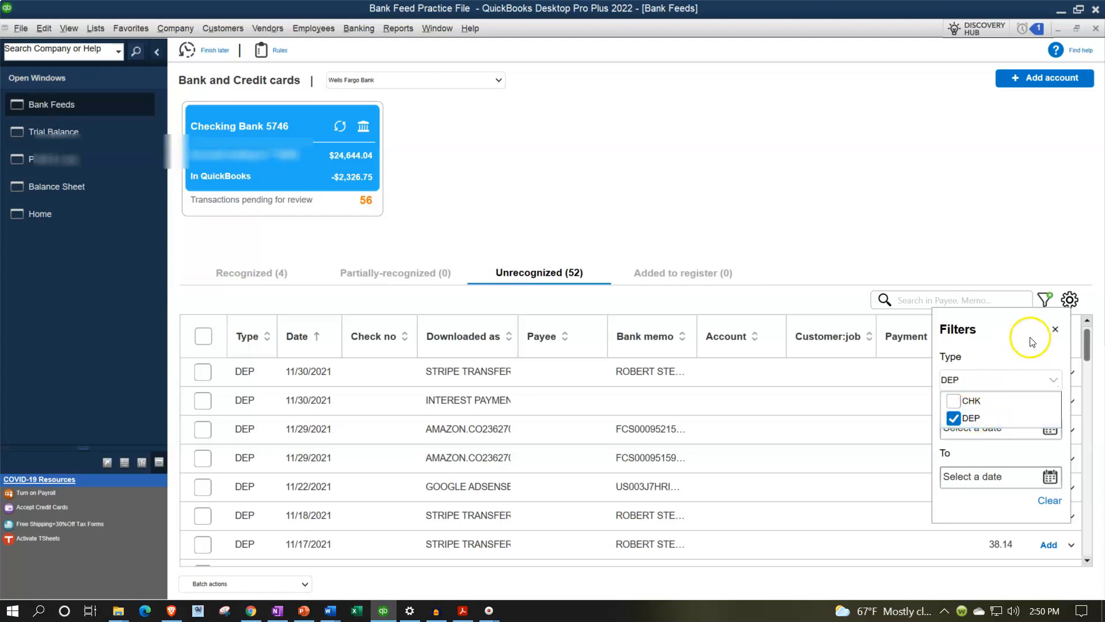
left_click(1051, 331)
left_click(1051, 332)
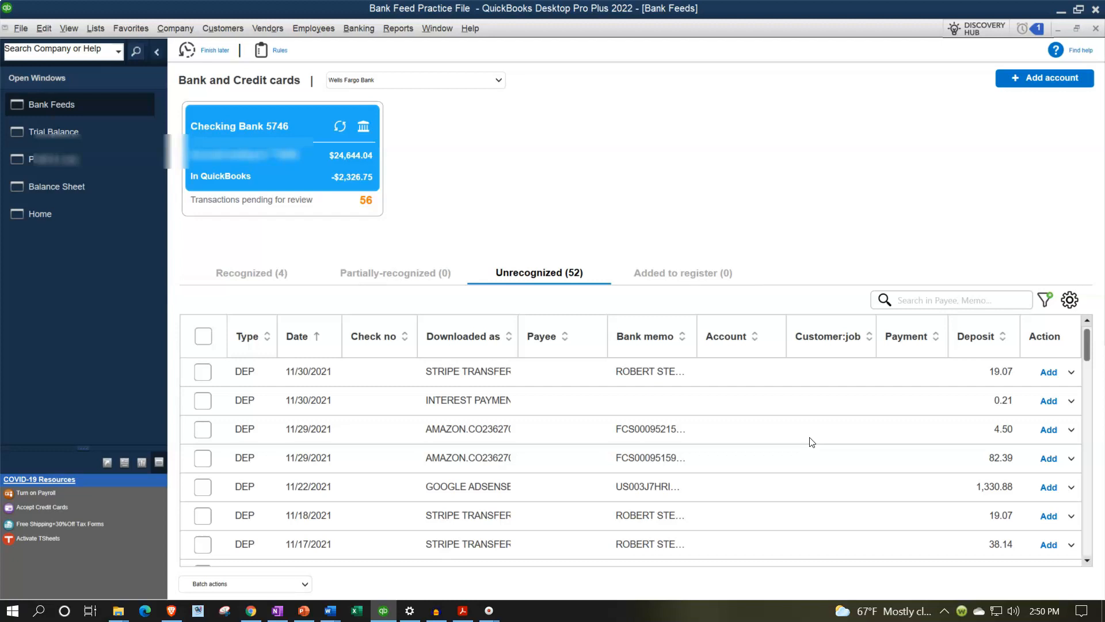
Step: Review the customer and deposit workflow on the Home page, and examine the sales income on the Profit & Loss report
left_click(45, 216)
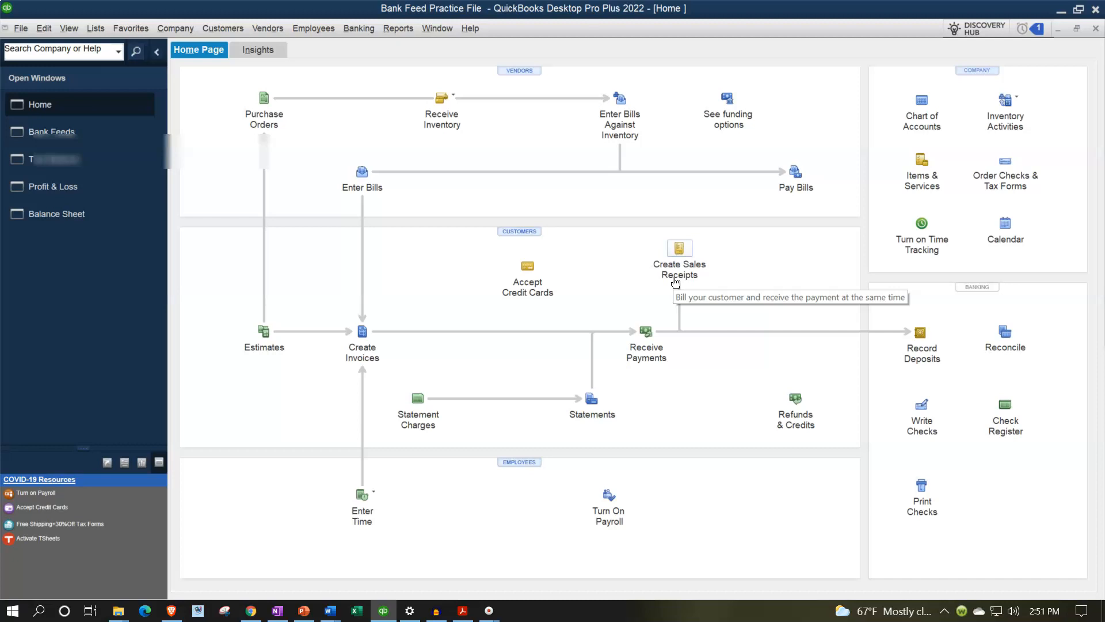
left_click(896, 346)
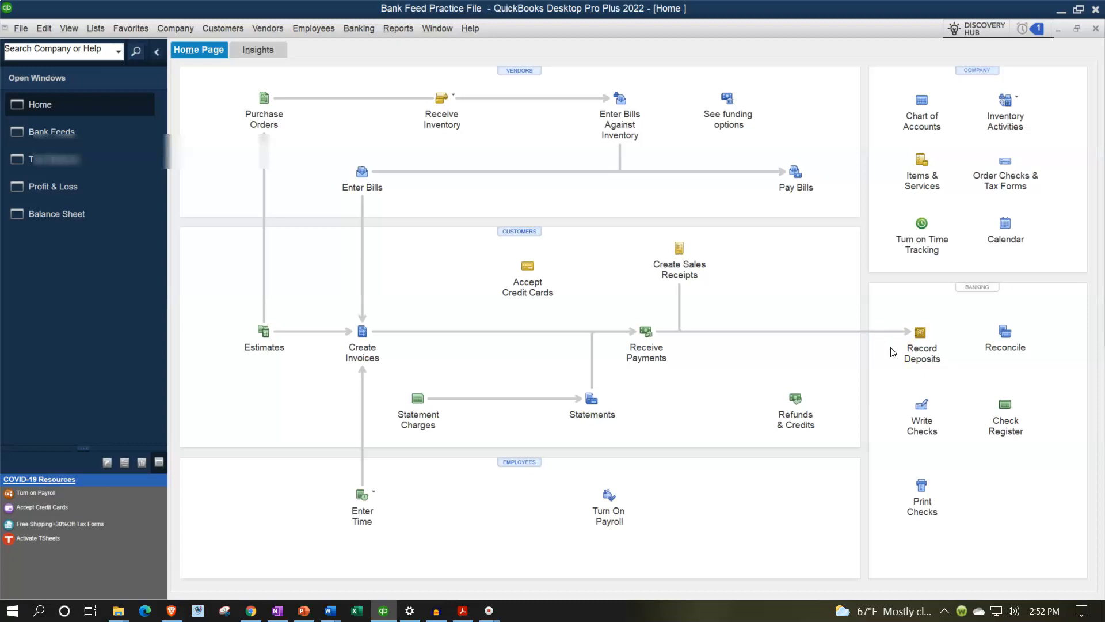
left_click(110, 198)
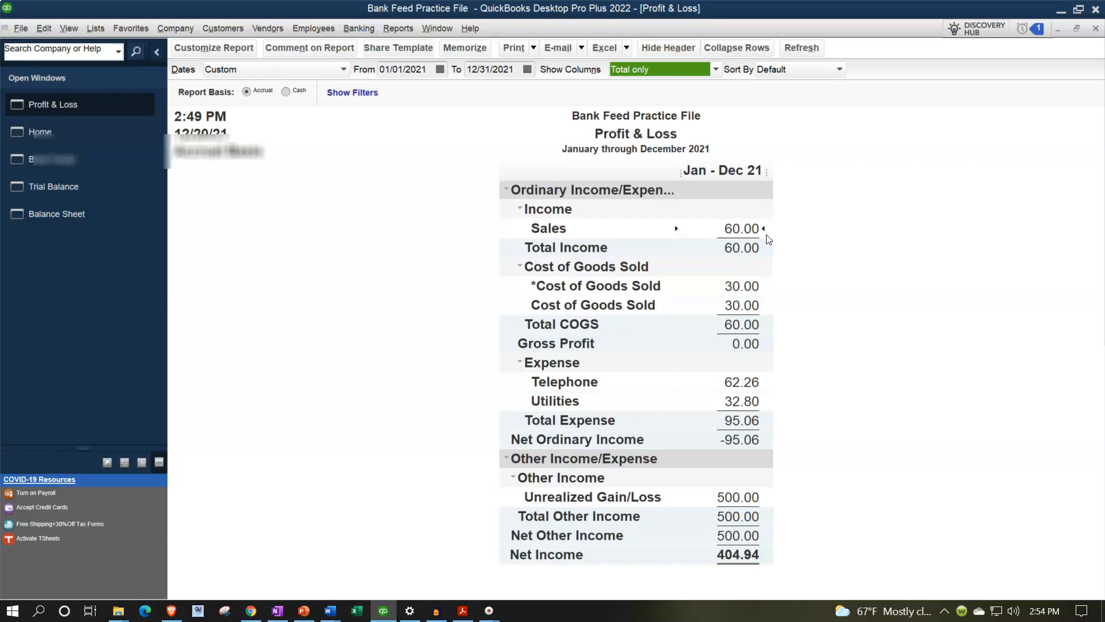
Step: Return to Bank Feeds, collapse the Open Windows pane and widen the Downloaded as column to fit the full descriptions
left_click(86, 167)
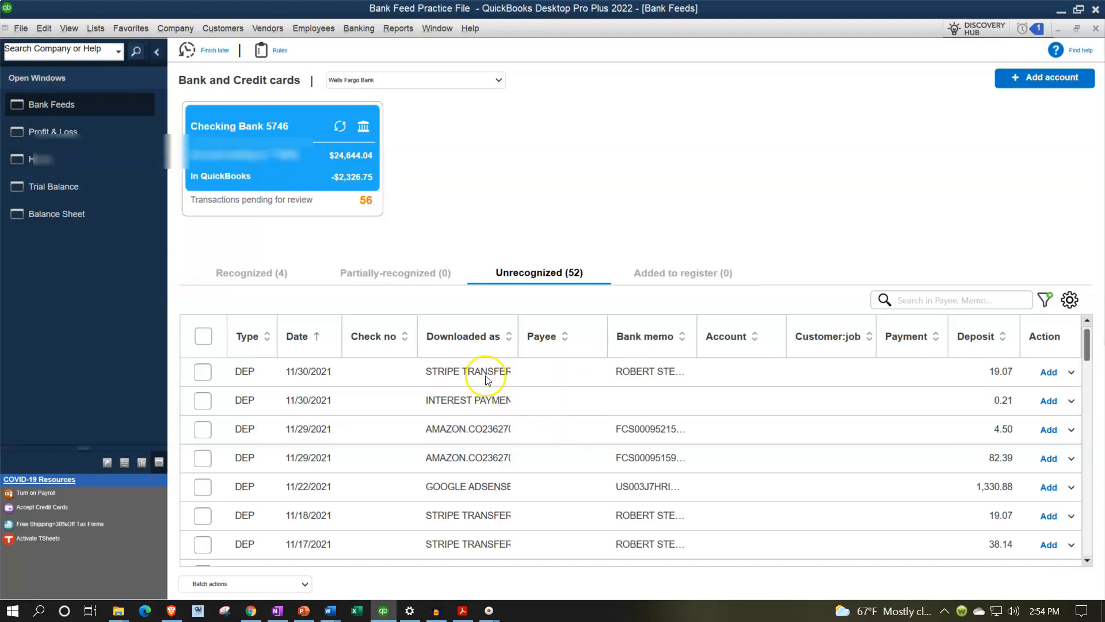
left_click_drag(520, 334, 542, 331)
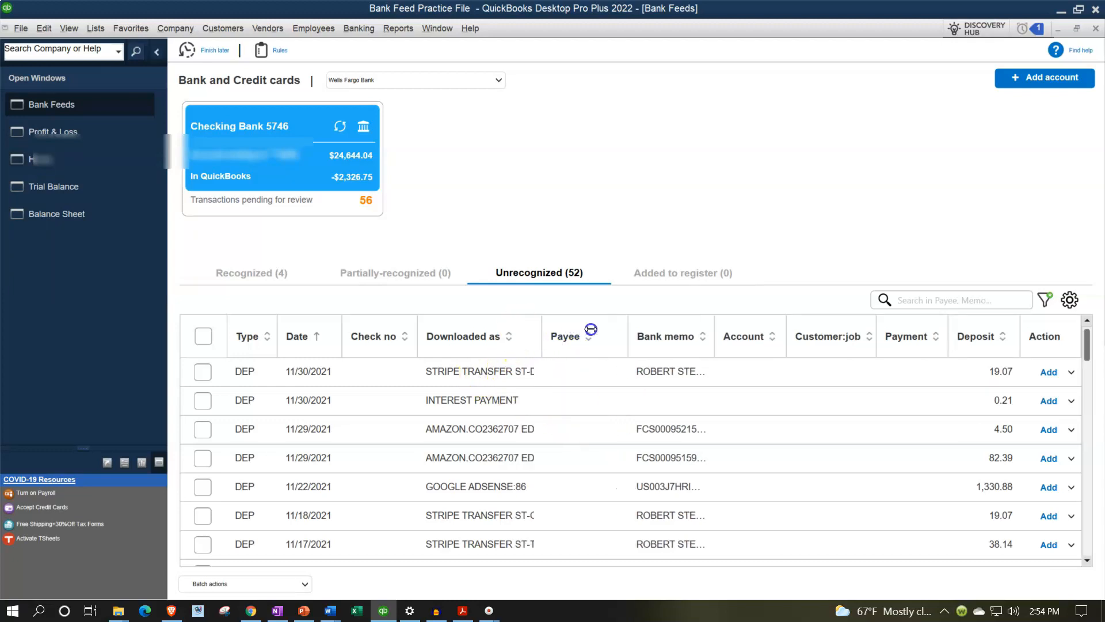
left_click(158, 54)
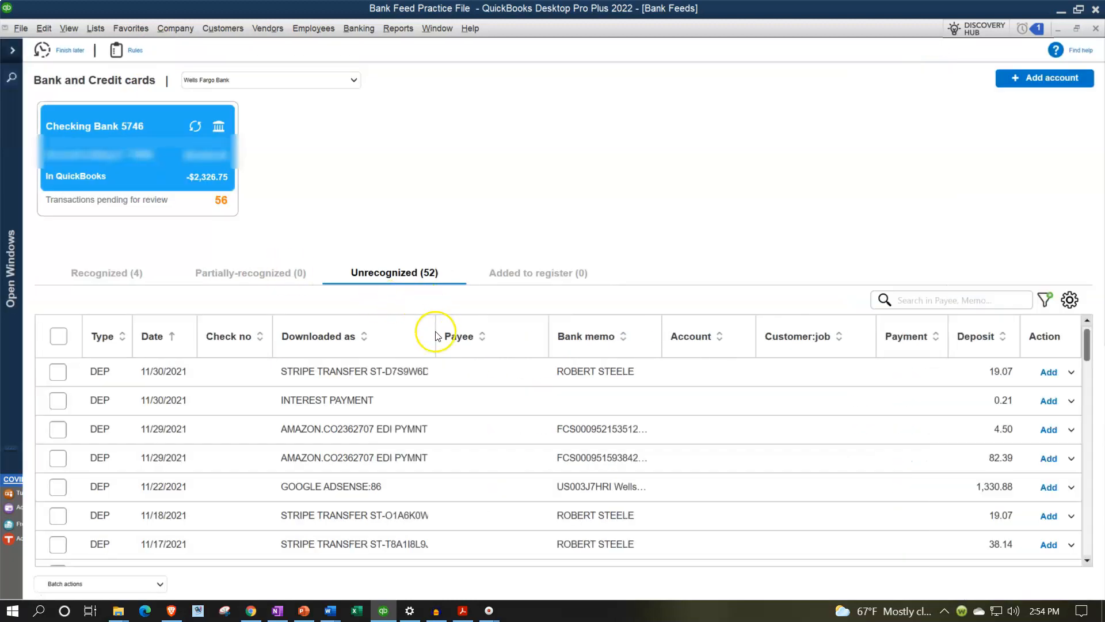
left_click_drag(436, 332, 488, 332)
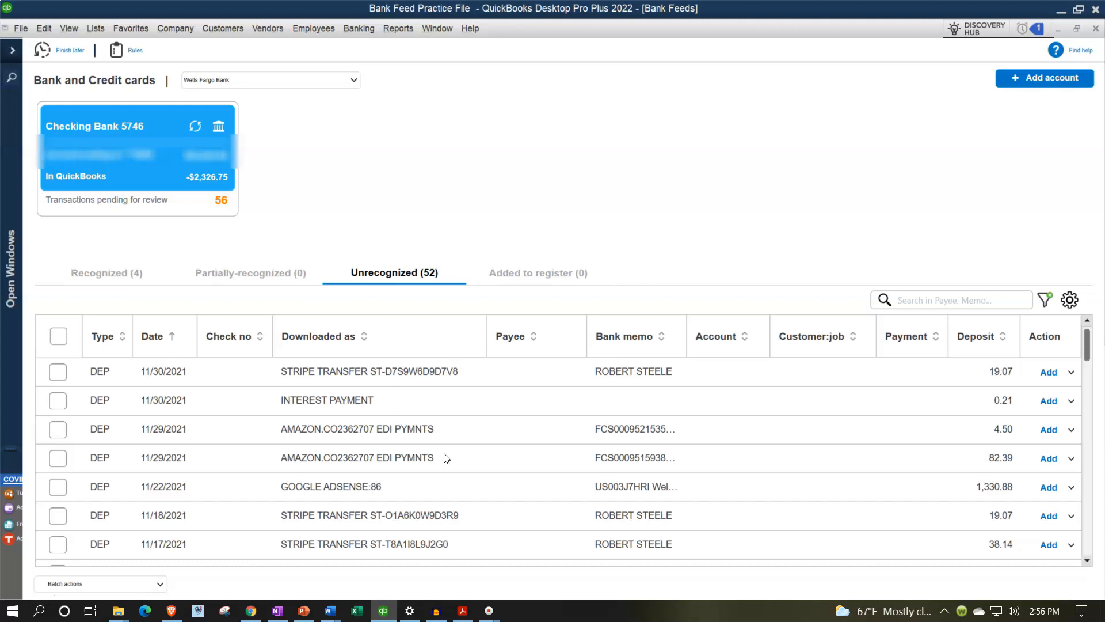
Step: Look through the unrecognized deposits, examining their downloaded descriptions and amounts
scroll(444, 458, "down", 1)
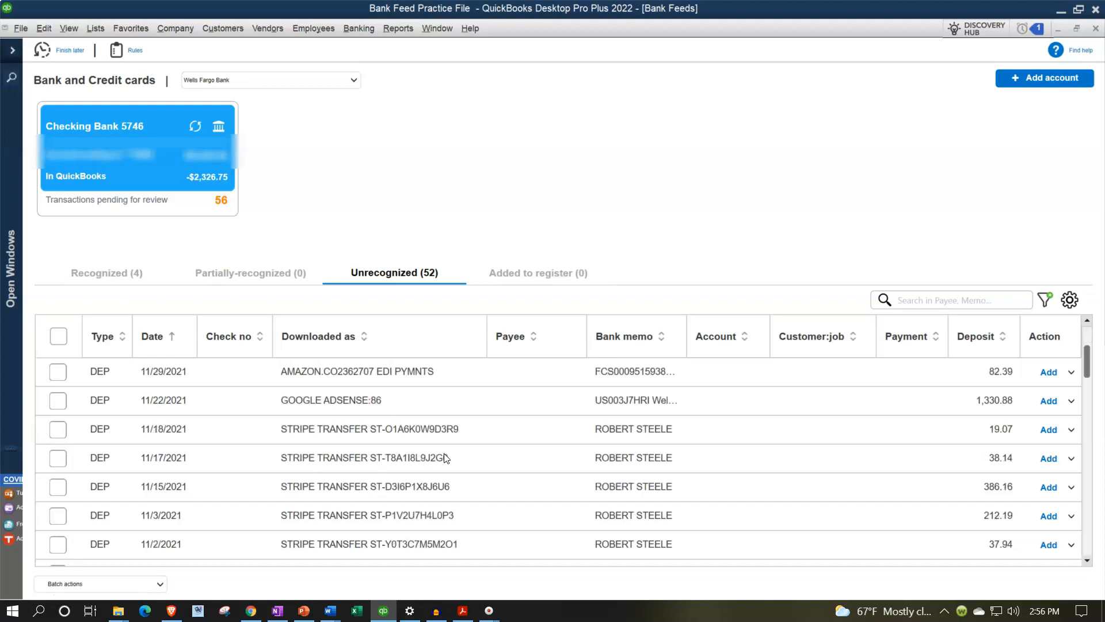
left_click(401, 403)
scroll(420, 456, "down", 1)
scroll(419, 457, "down", 1)
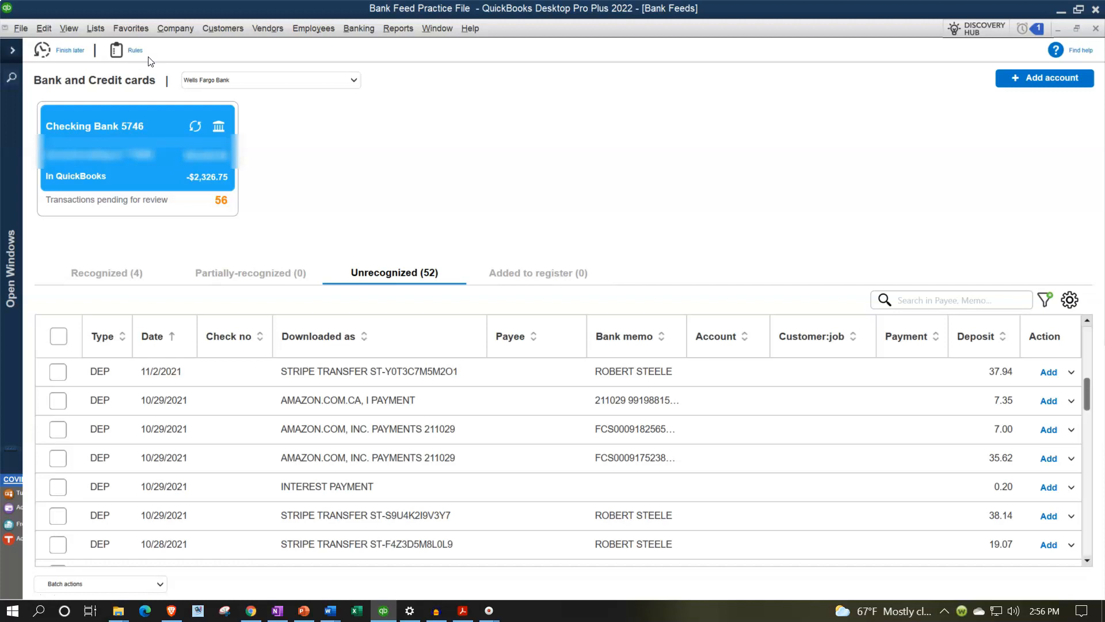
Step: Examine the older deposits from October and September 2021, checking their sources and amounts, and return to the newest transactions
left_click(1088, 561)
left_click(1087, 560)
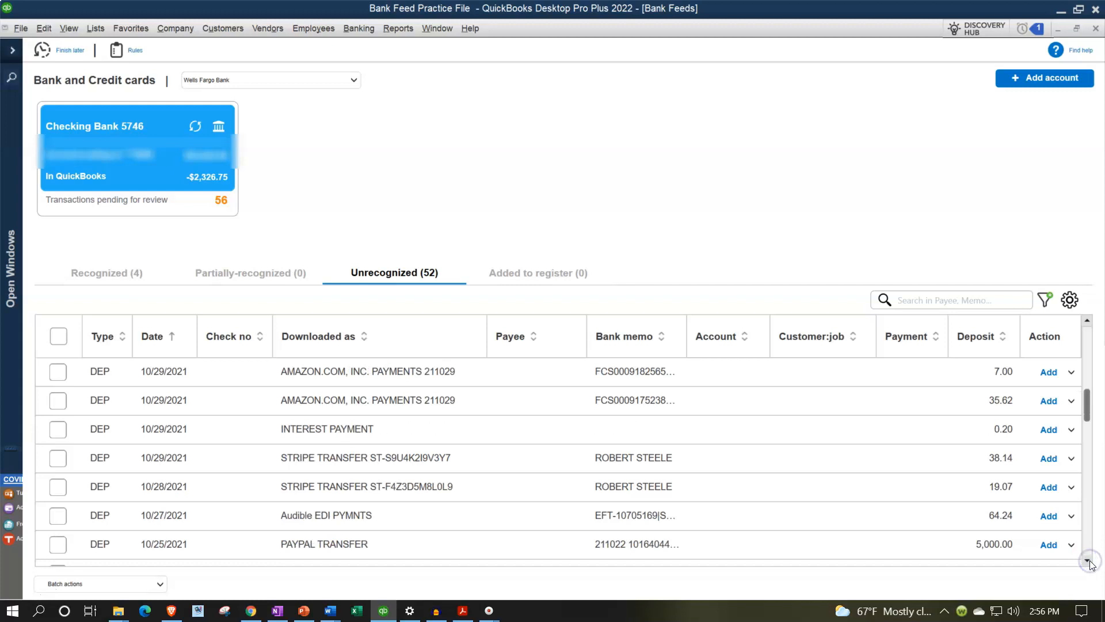
left_click(1088, 560)
left_click(1088, 560)
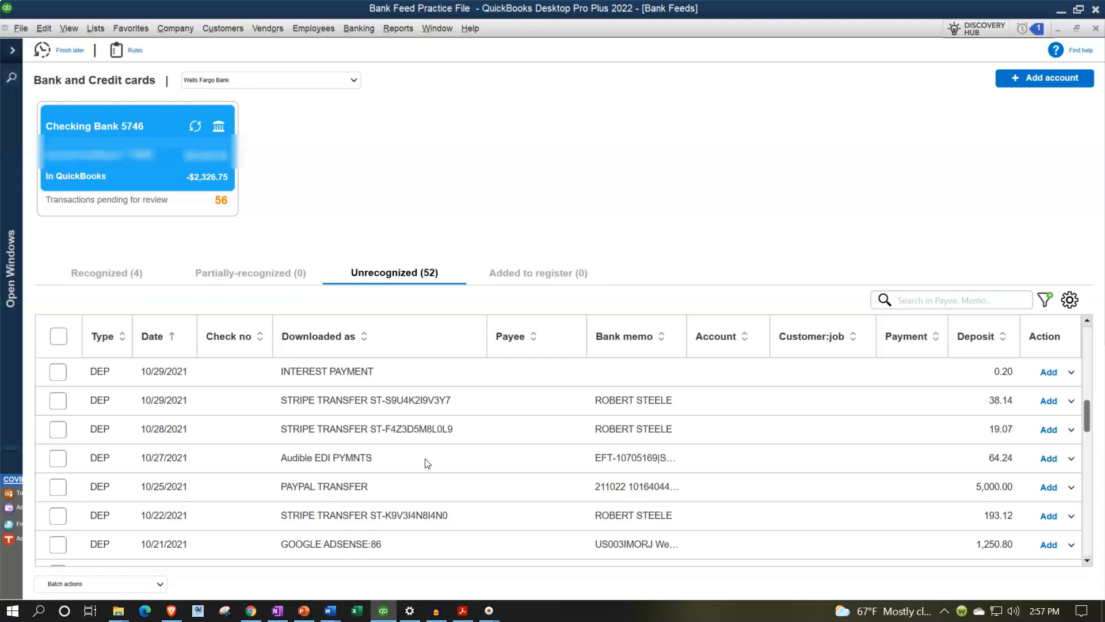
left_click(1087, 560)
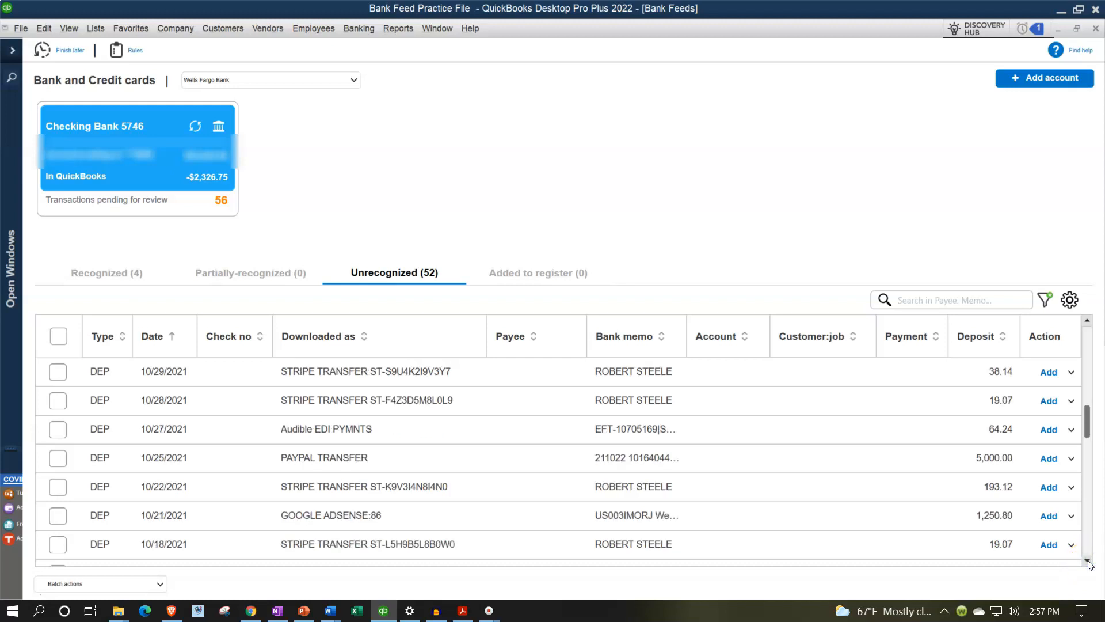
left_click(1088, 560)
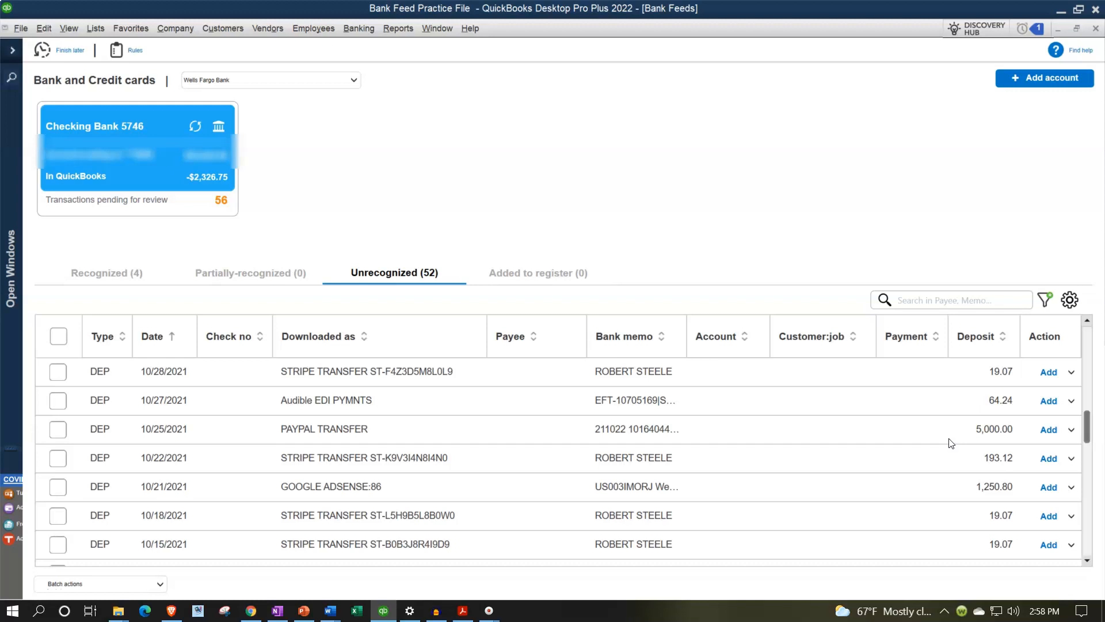
left_click(1087, 560)
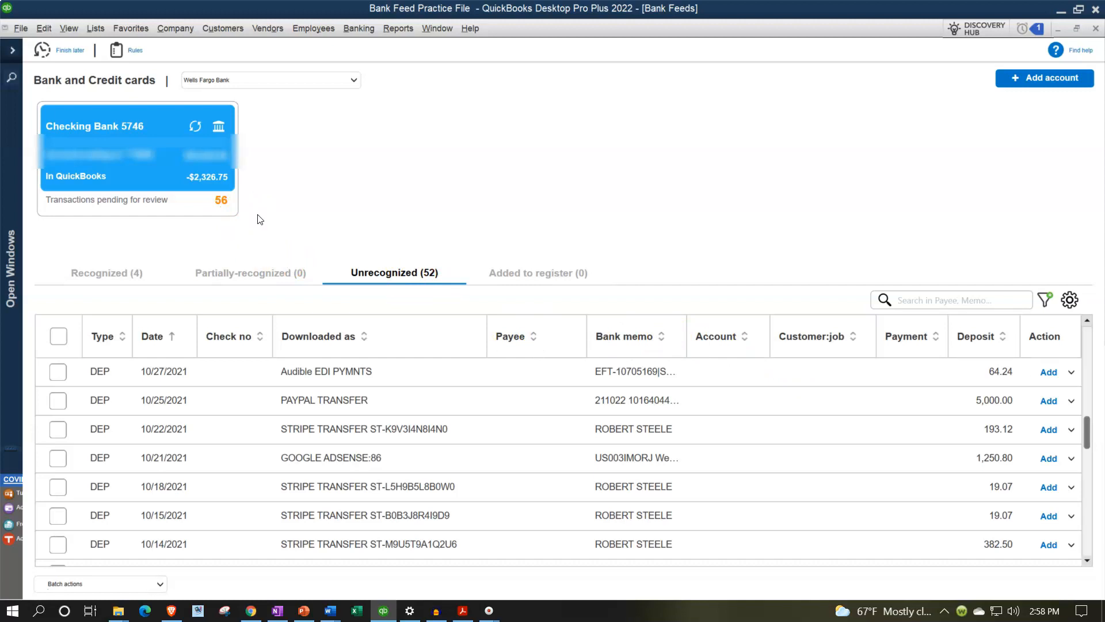
left_click(1087, 562)
left_click(1087, 561)
left_click(1088, 562)
left_click(1087, 562)
left_click(1087, 561)
left_click(1087, 562)
left_click(1087, 561)
left_click(1087, 561)
left_click(1088, 561)
left_click(1087, 561)
left_click(1087, 561)
left_click(1087, 561)
left_click(1088, 562)
left_click(1088, 561)
left_click(1088, 562)
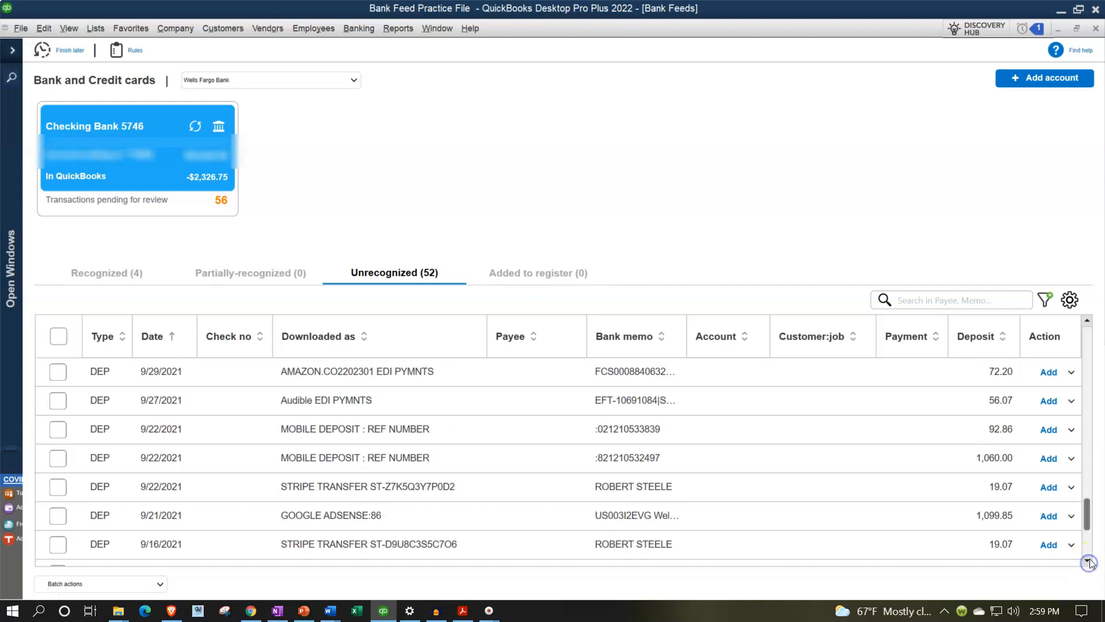
left_click_drag(1087, 524, 1078, 331)
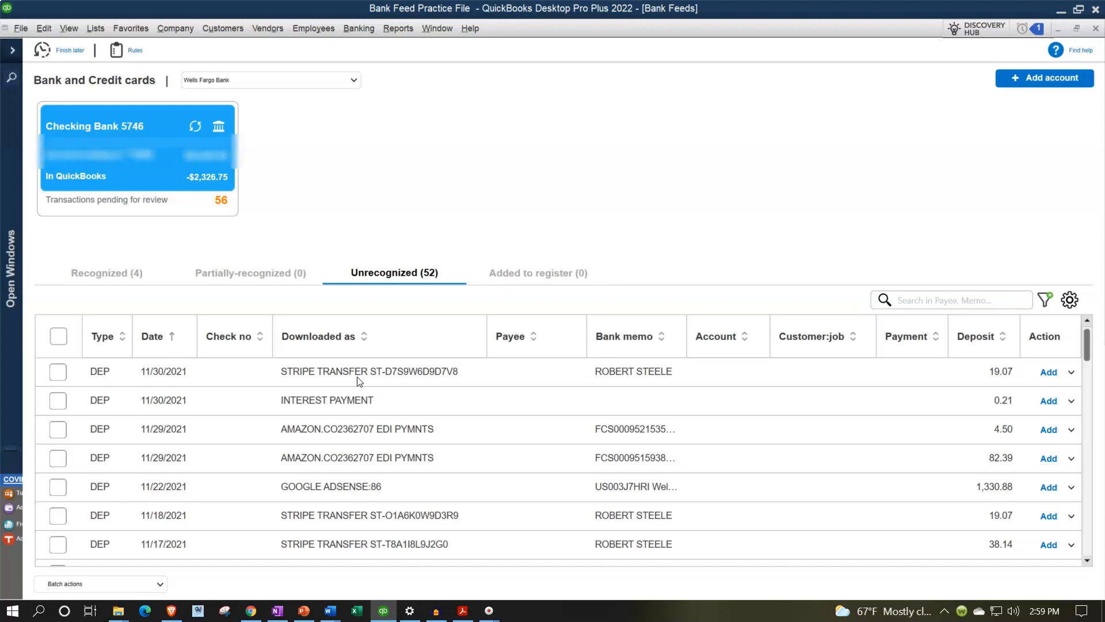
Step: Select the 11/30/2021 Stripe transfer deposit, enter Stripe as its payee and quick-add that name as a Customer
left_click(58, 373)
left_click(523, 375)
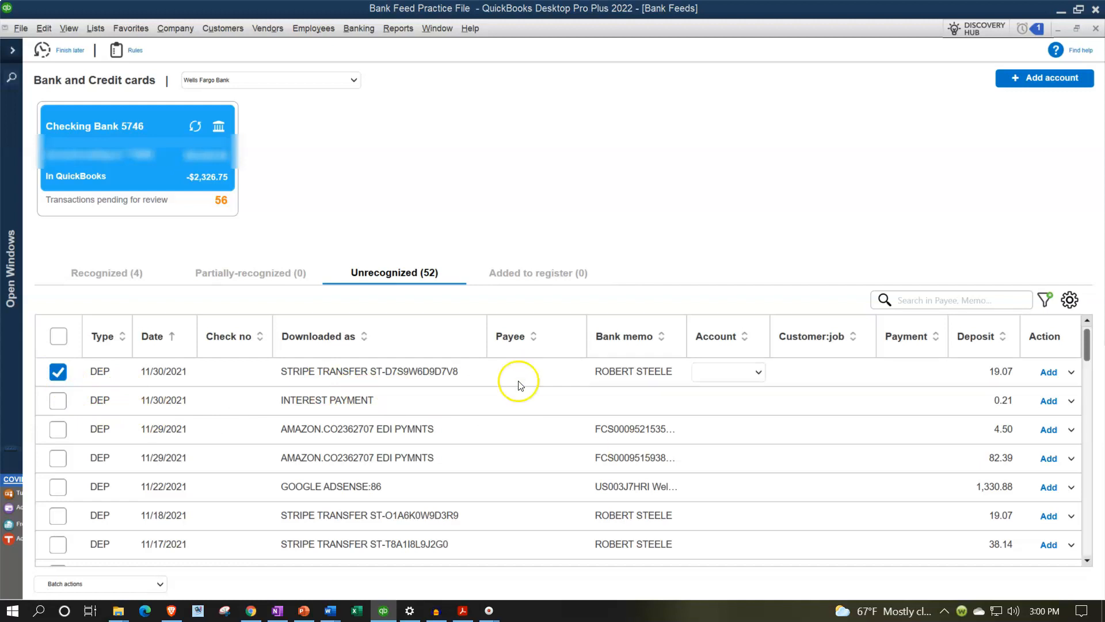
type("Stripe")
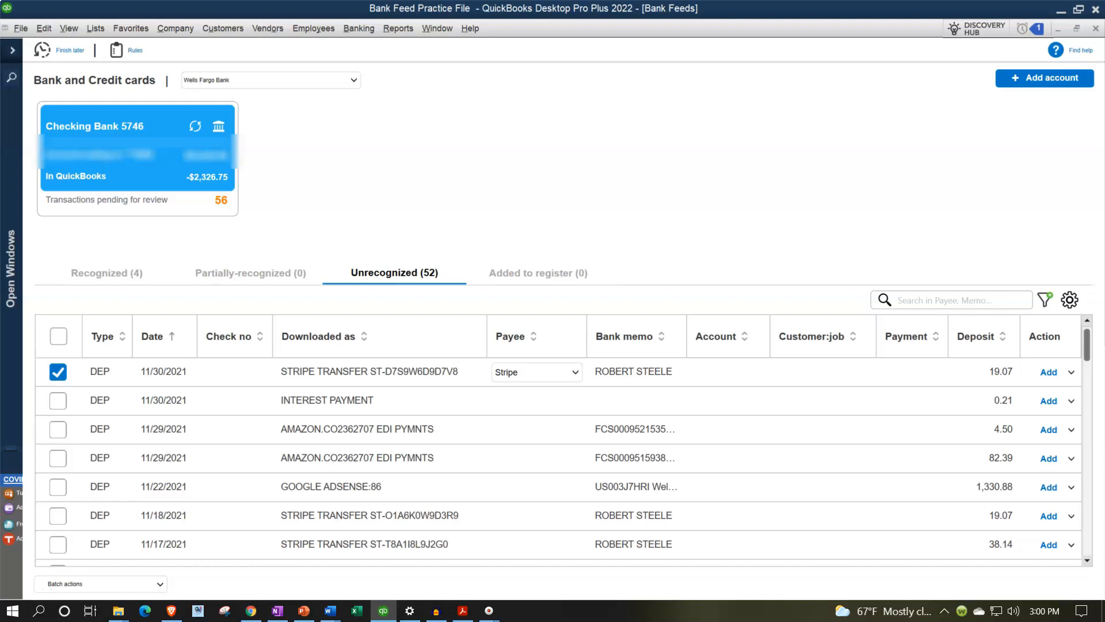
key("Tab")
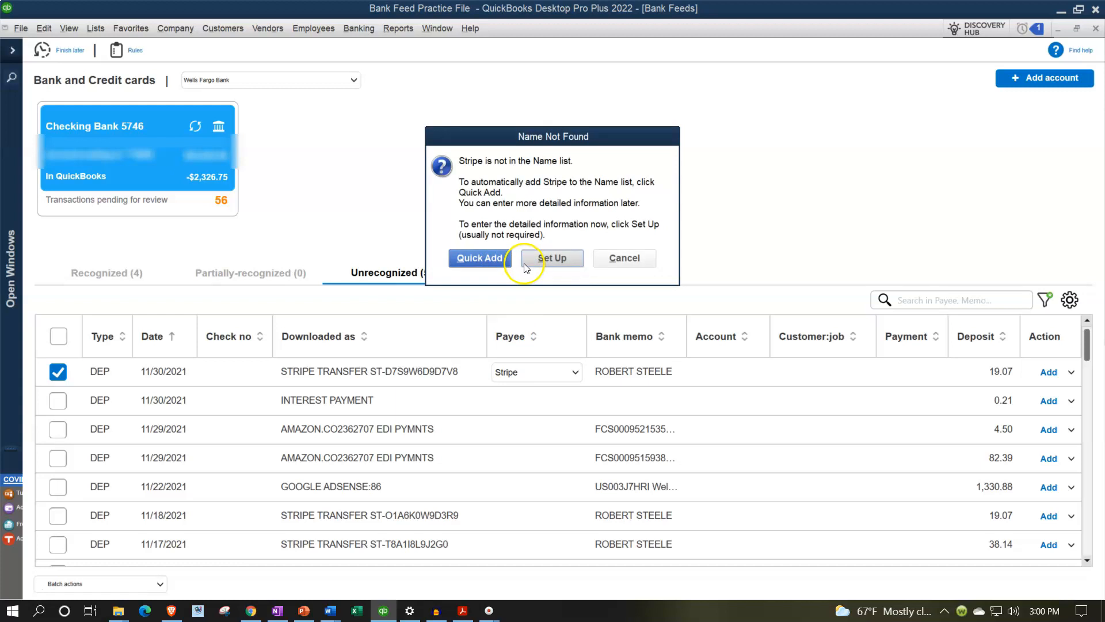
left_click(495, 260)
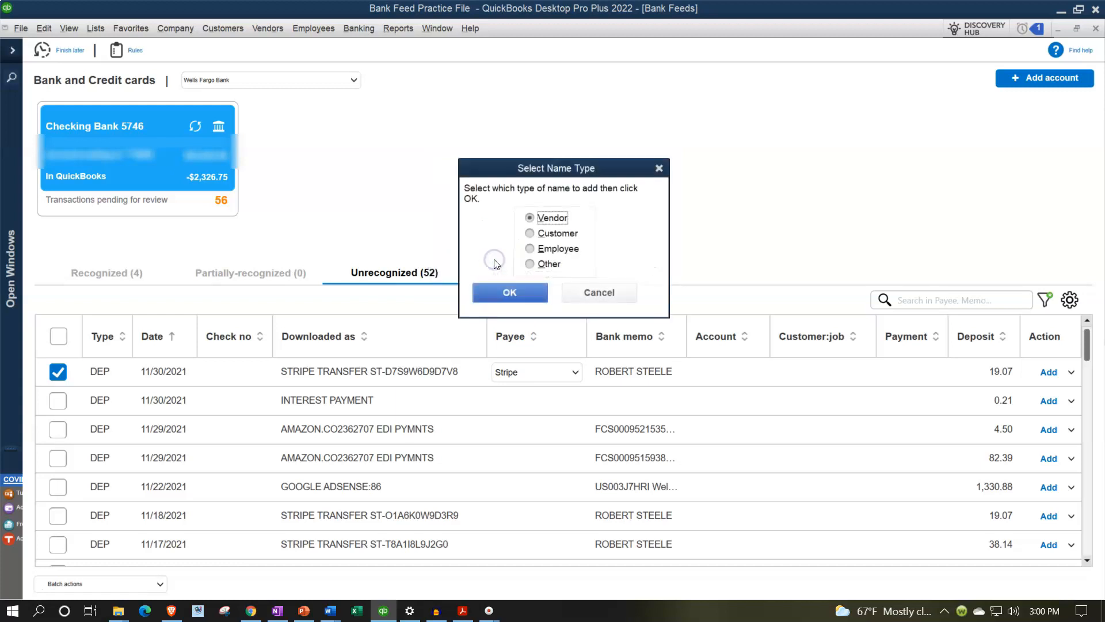
left_click(530, 233)
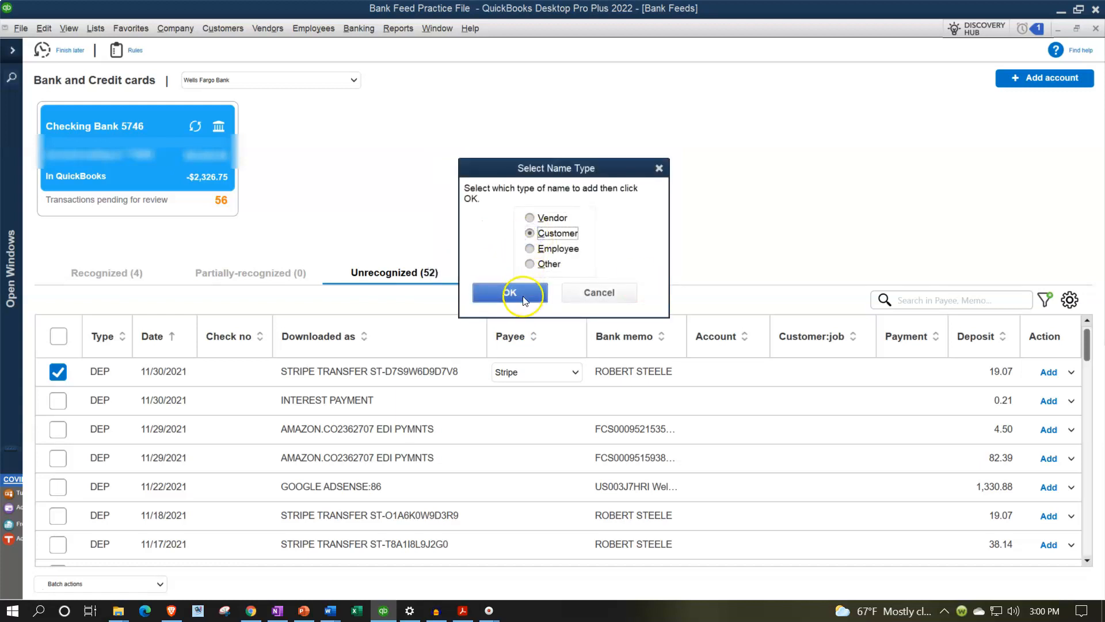
left_click(482, 292)
key("Tab")
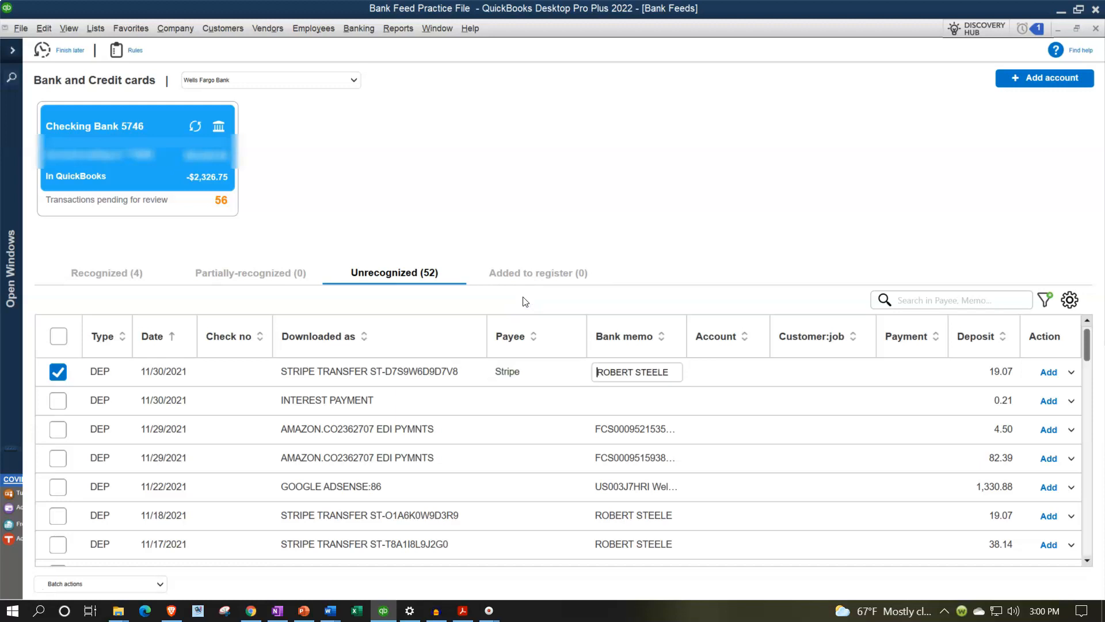
Step: Create a new account named Website Sales with the account type Expense and assign it to the 11/30/2021 Stripe deposit
key("Tab")
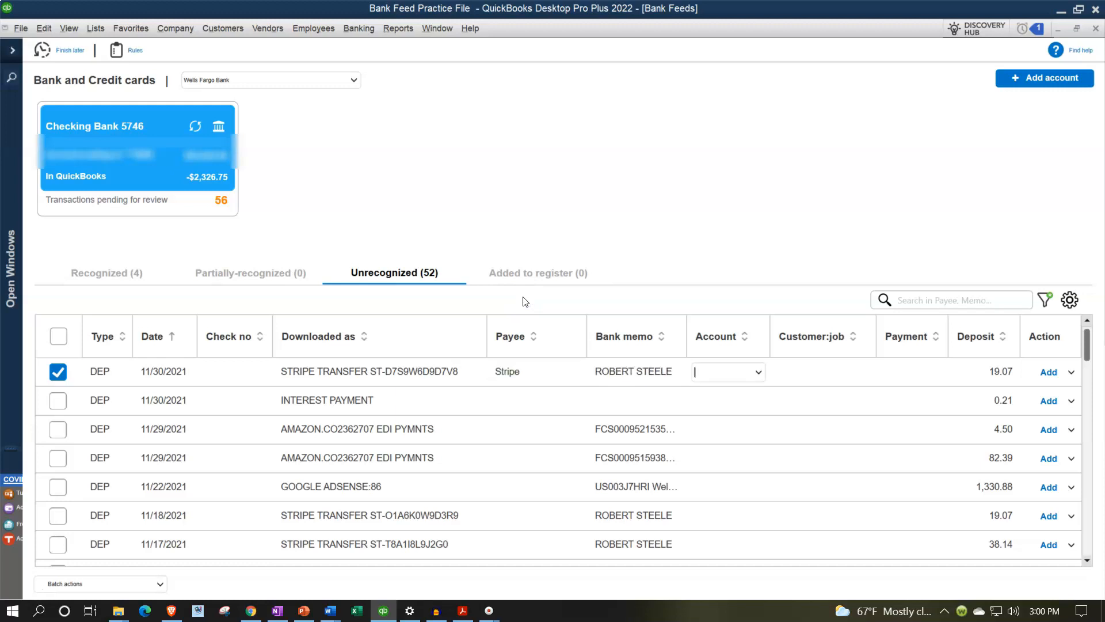
left_click(758, 373)
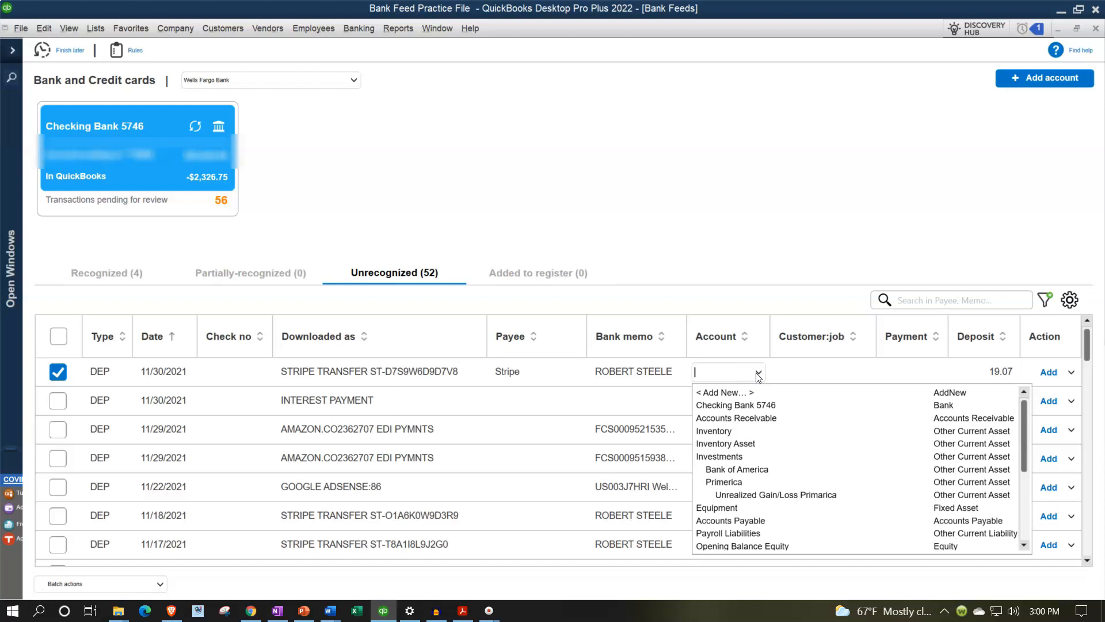
scroll(770, 441, "down", 4)
scroll(770, 442, "up", 4)
left_click(734, 392)
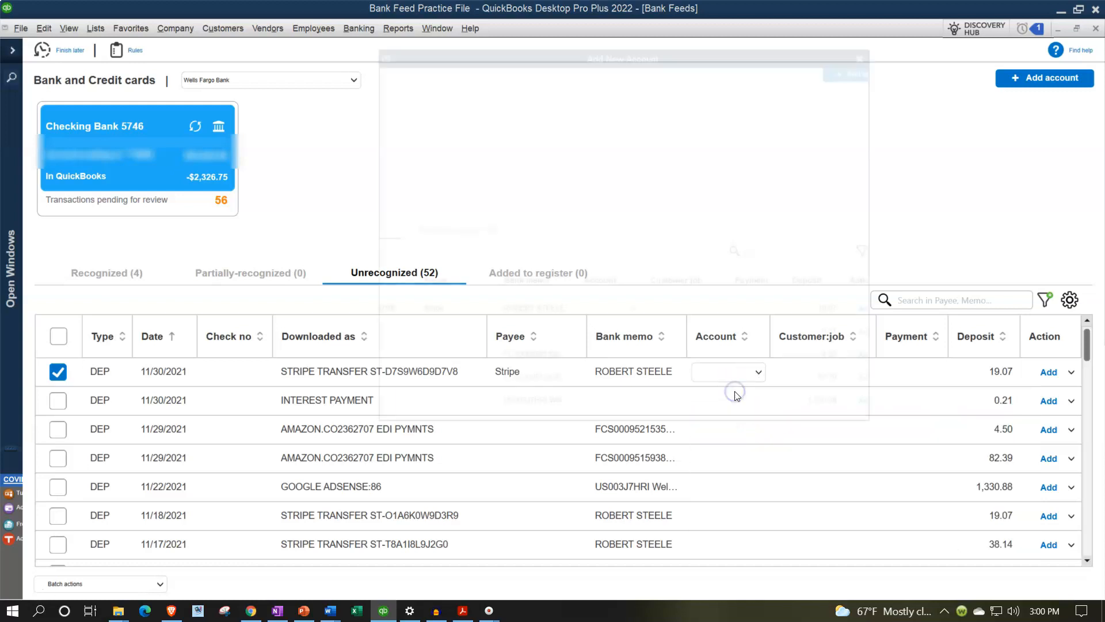
left_click_drag(529, 54, 721, 122)
type("Website Sales")
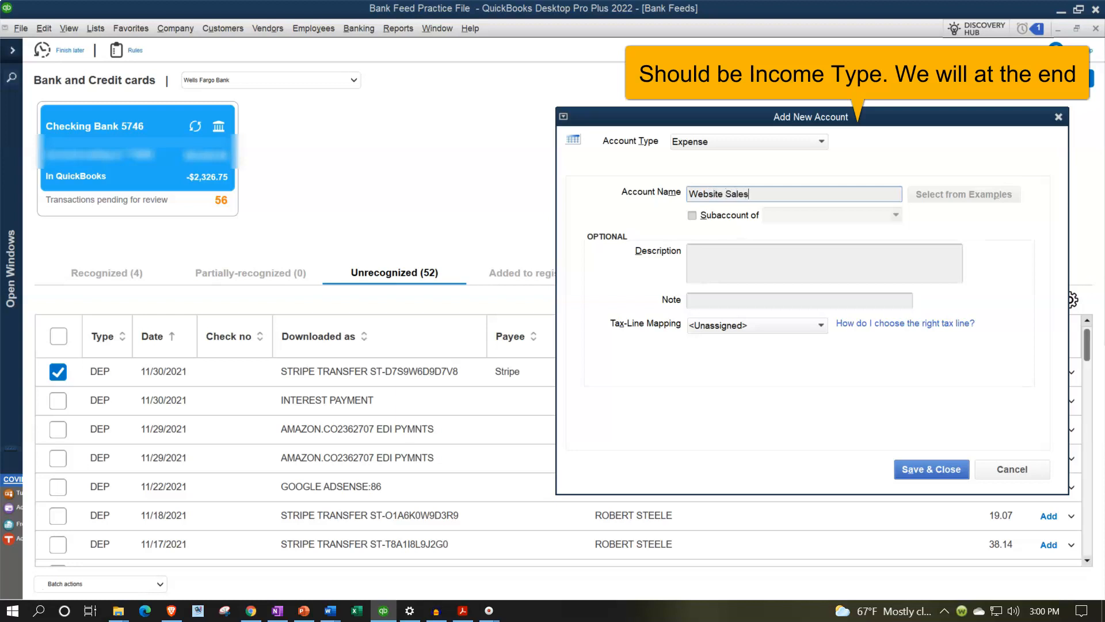
key("Tab")
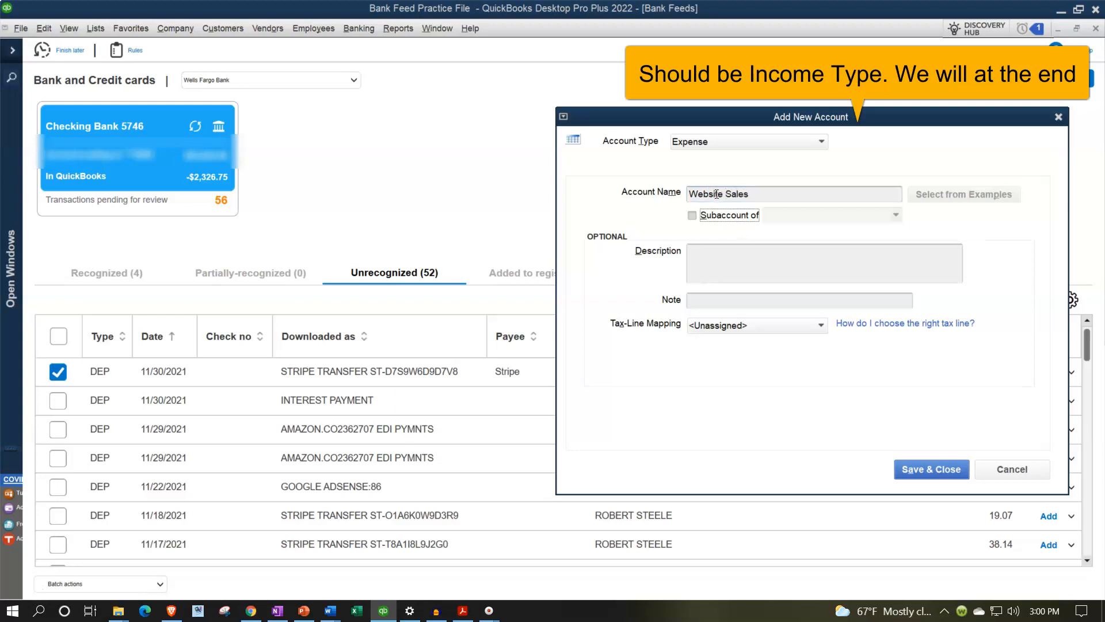
left_click(736, 365)
left_click(930, 470)
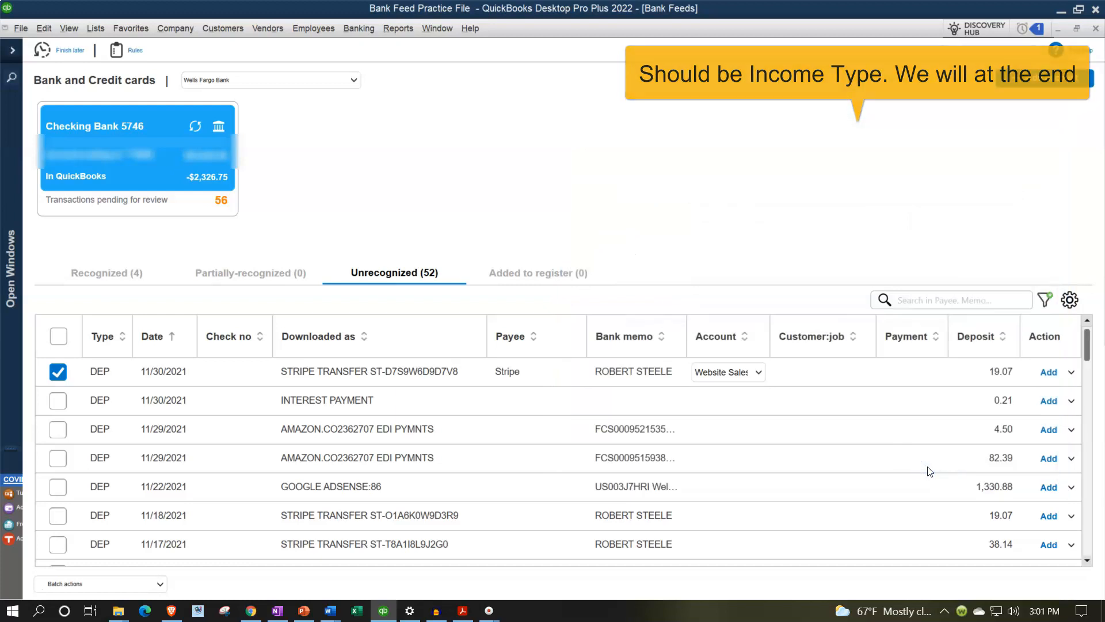
left_click(810, 374)
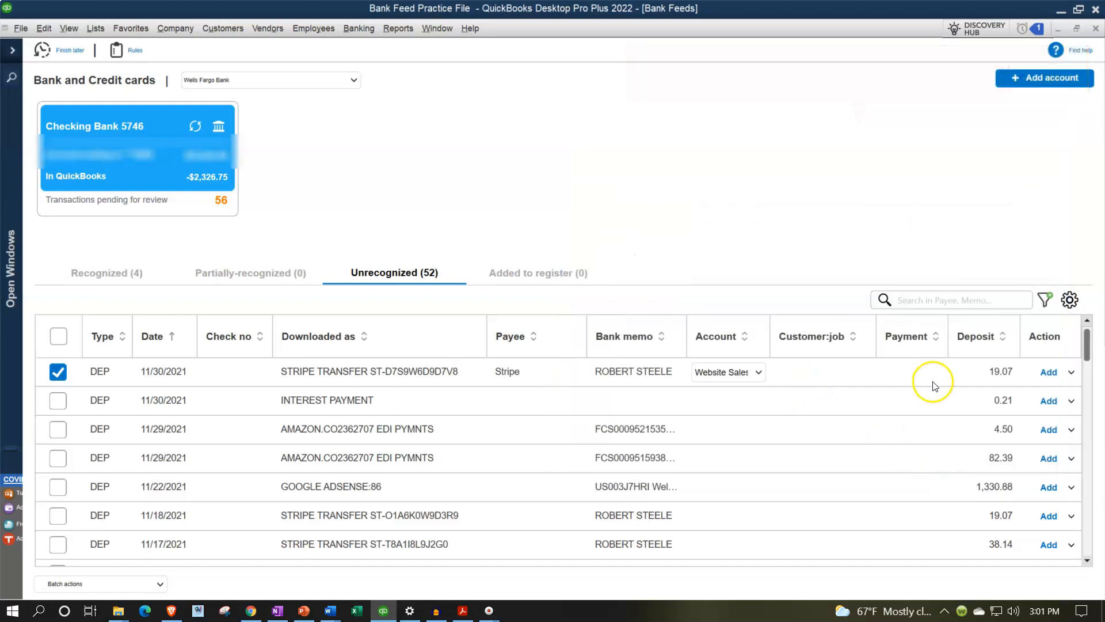
Step: Open the additional details of the 11/30/2021 Stripe deposit and check its date, payee, account and memo
left_click(1072, 373)
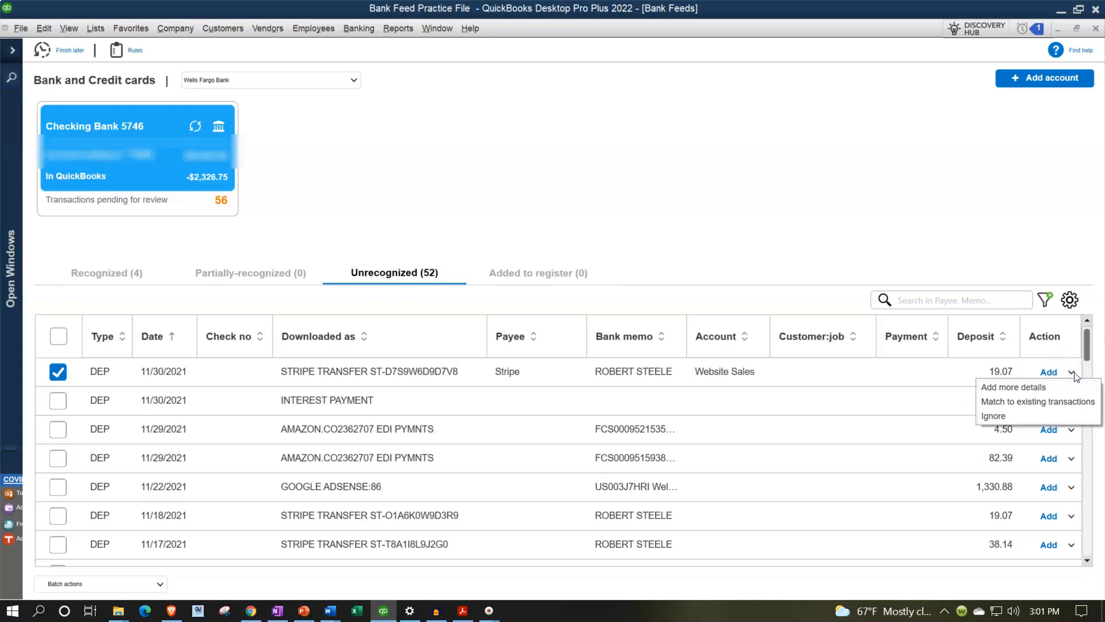
left_click(1043, 386)
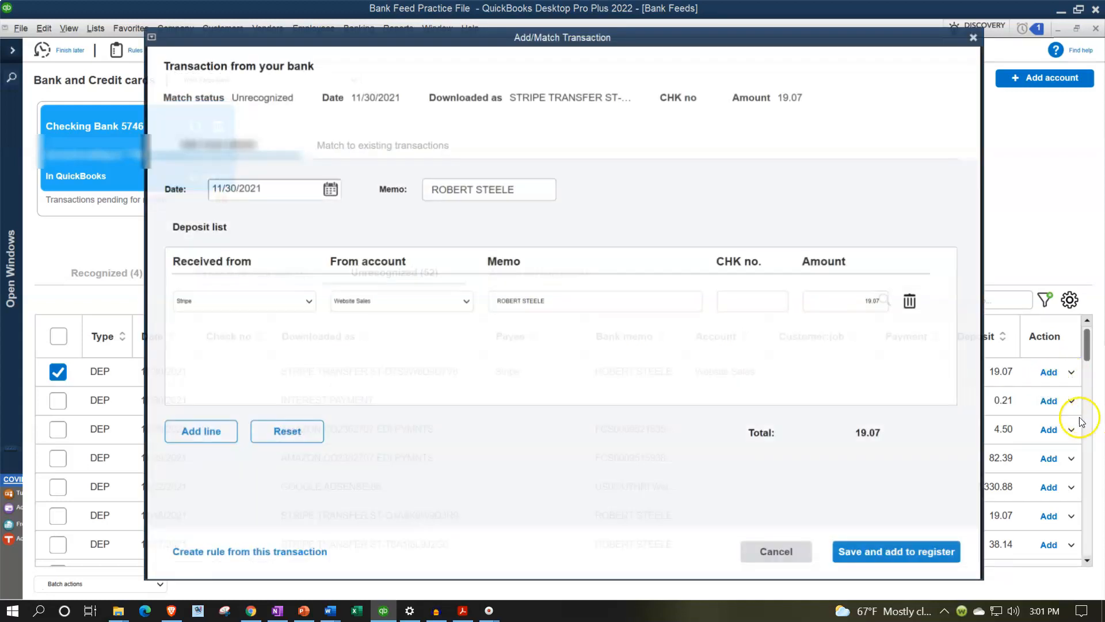
left_click(290, 194)
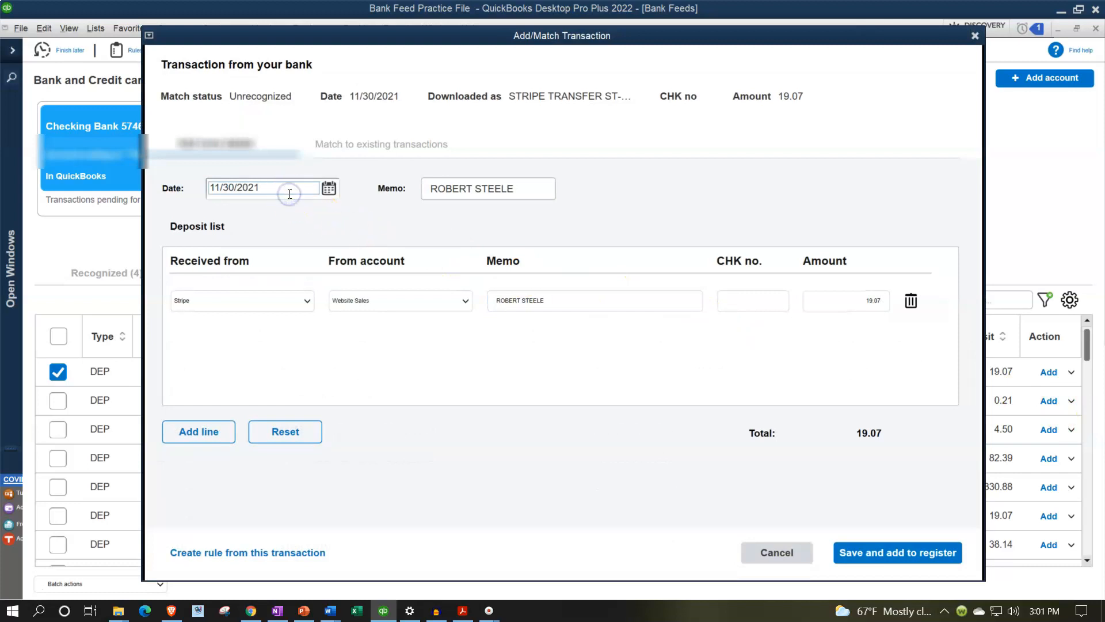
key("Tab")
key("Tab")
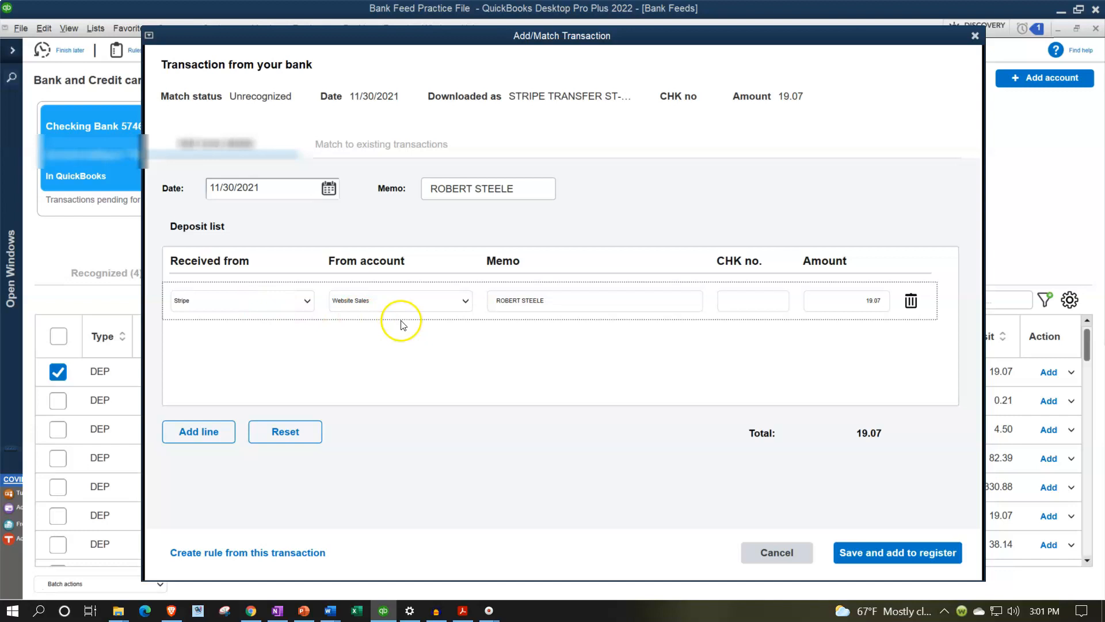
left_click(539, 308)
Step: Create a rule from this transaction, name it Stripe, and keep it for Money in with All conditions required
left_click(311, 553)
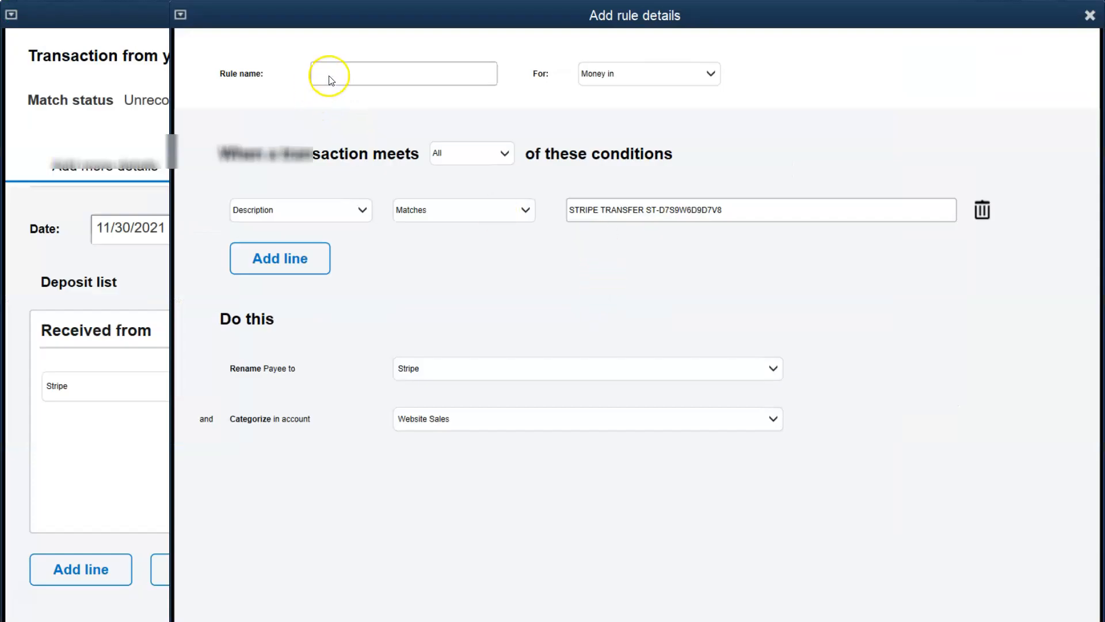
left_click(345, 71)
key("Tab")
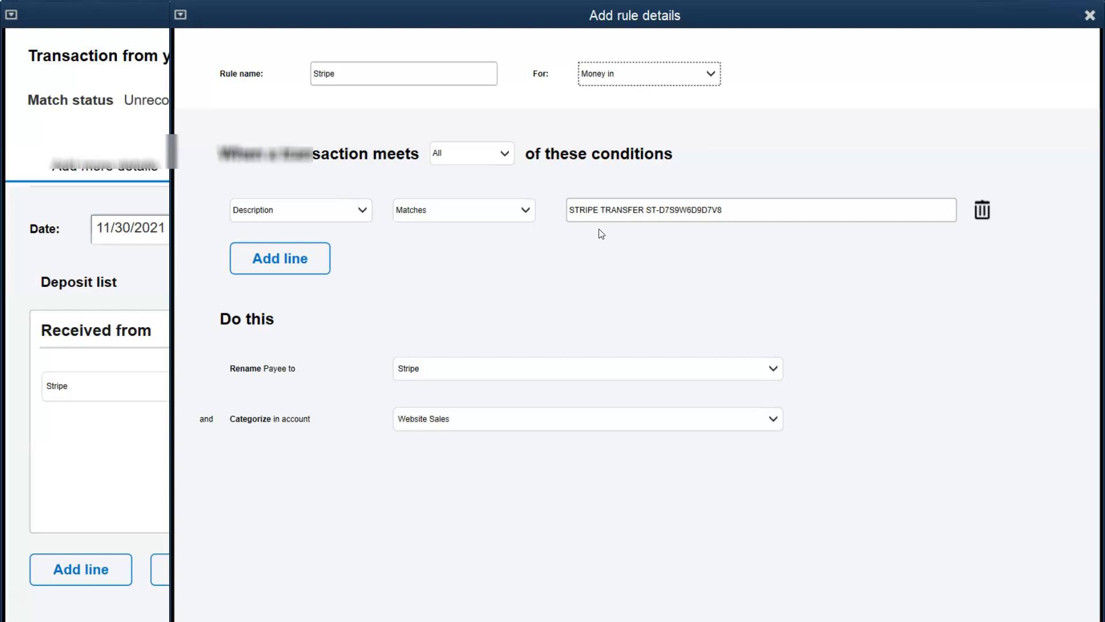
left_click(708, 73)
left_click(710, 74)
left_click(495, 156)
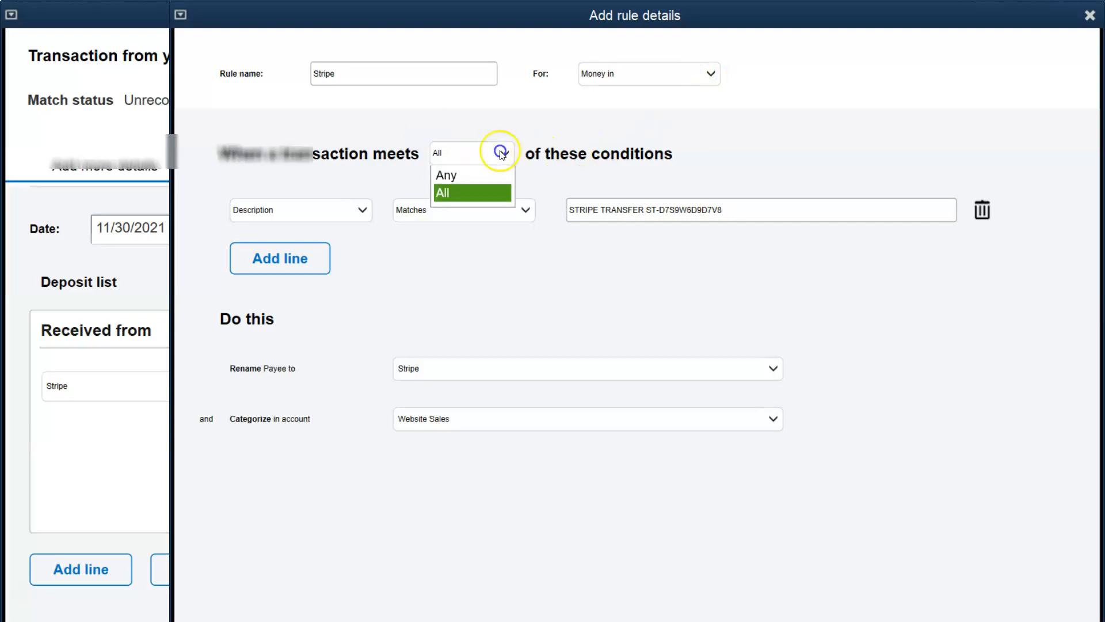
left_click(503, 154)
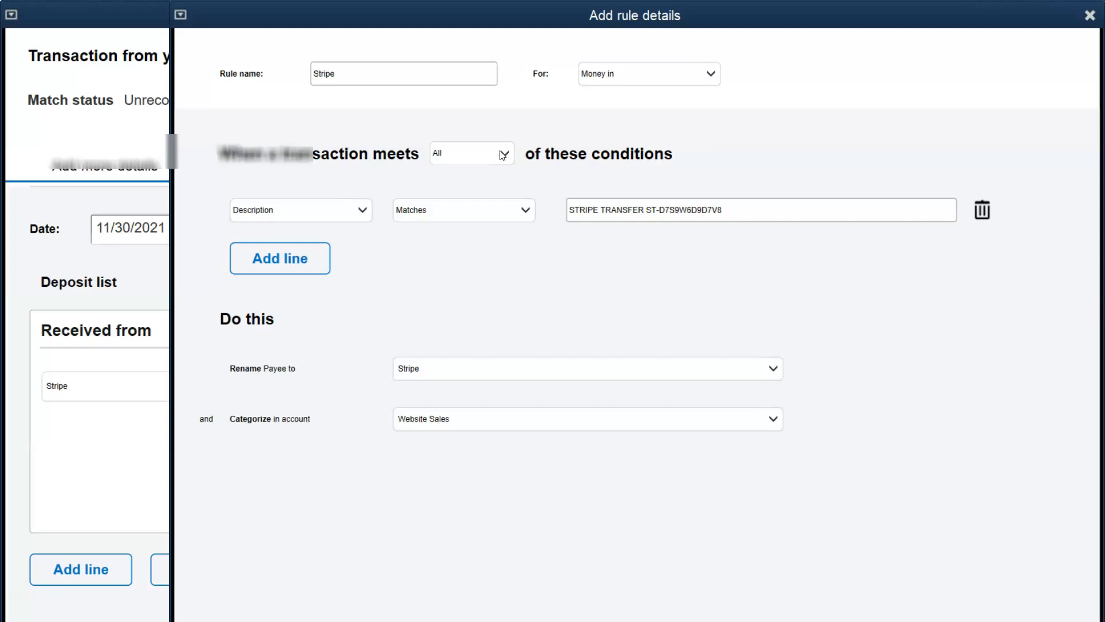
Step: Set the rule's condition to Description Contains STRIPE and save the rule
left_click(524, 210)
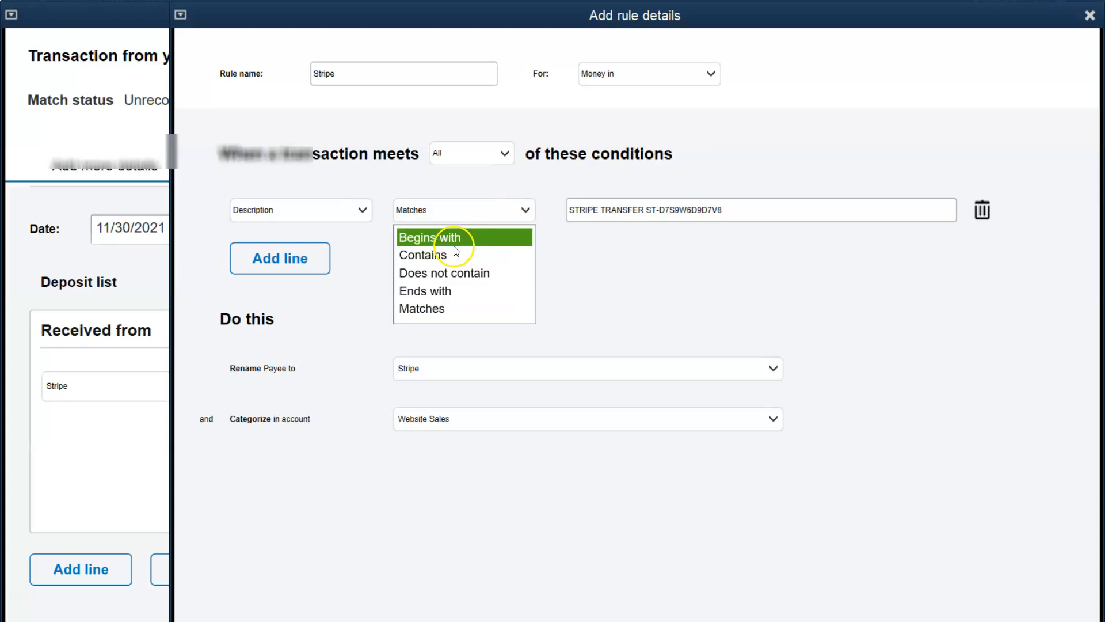
left_click(443, 258)
left_click(753, 211)
key("BackSpace")
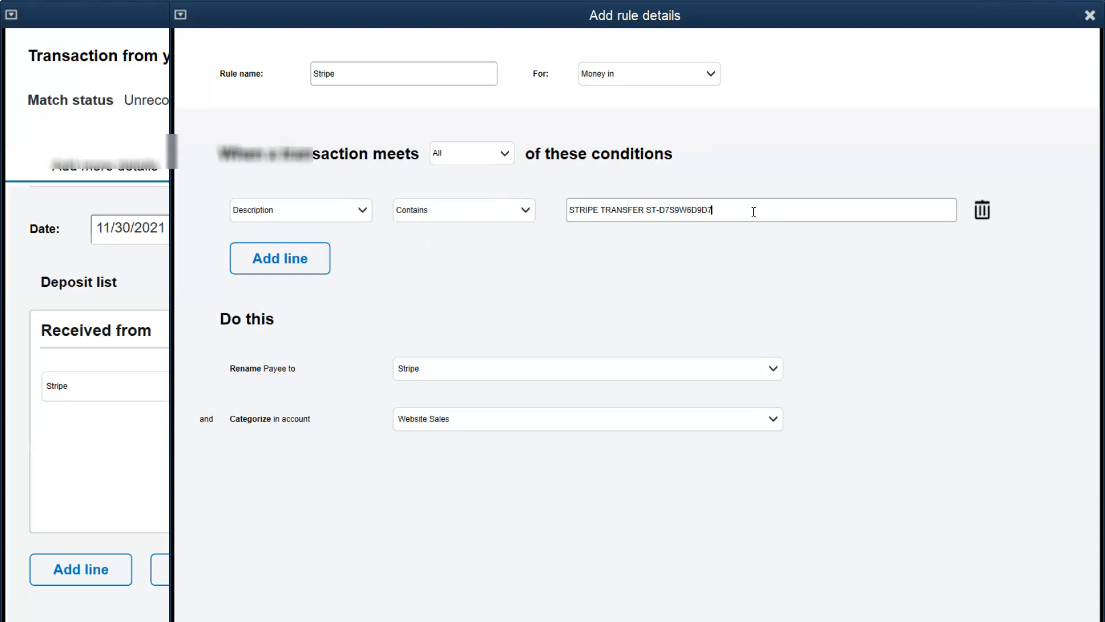
key("BackSpace")
key("BackSpace")
key("BackSpace")
key("BackSpace")
key("BackSpace")
key("BackSpace")
key("BackSpace")
key("BackSpace")
key("BackSpace")
key("BackSpace")
key("BackSpace")
key("BackSpace")
key("BackSpace")
key("BackSpace")
key("BackSpace")
key("BackSpace")
key("BackSpace")
key("BackSpace")
key("BackSpace")
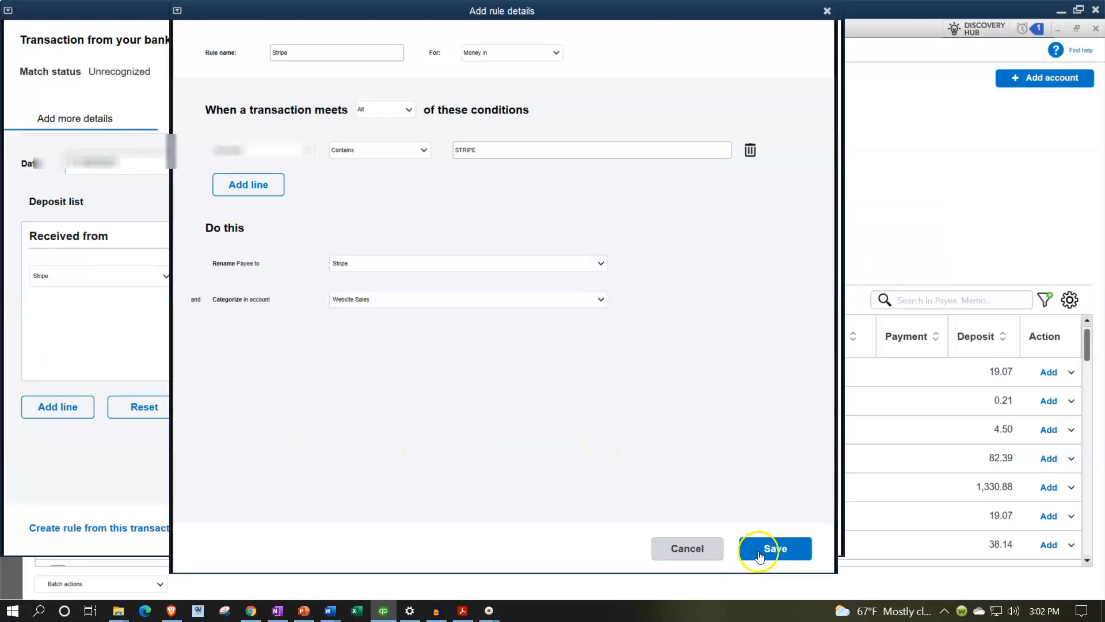
left_click(758, 548)
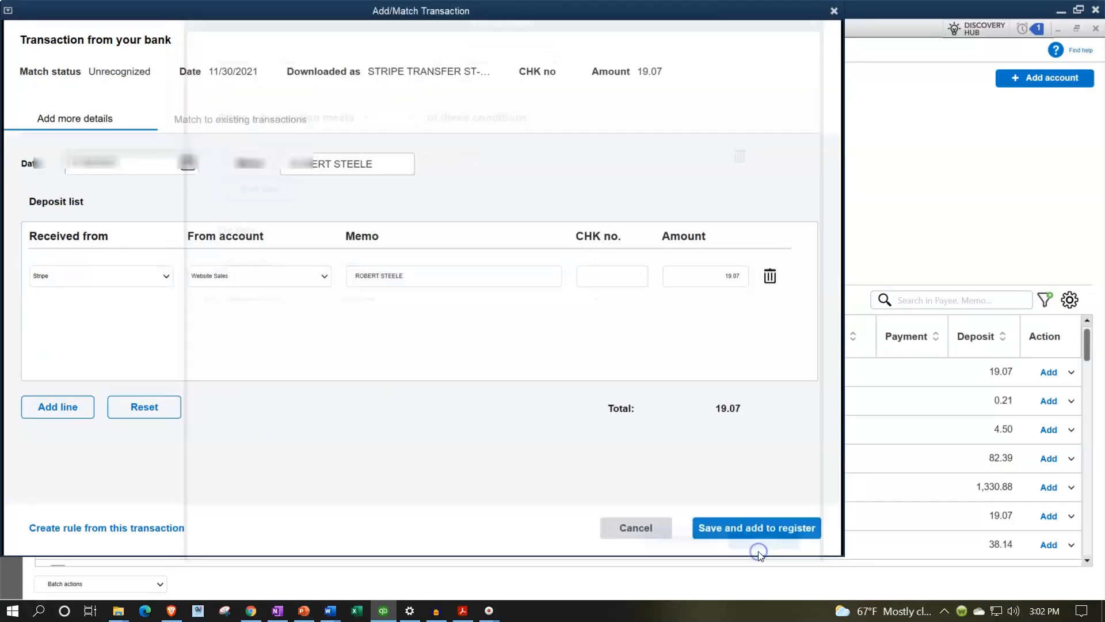
Step: Save the Stripe deposit to the register and review the recognized transactions to see where the Stripe rule applies
left_click(742, 537)
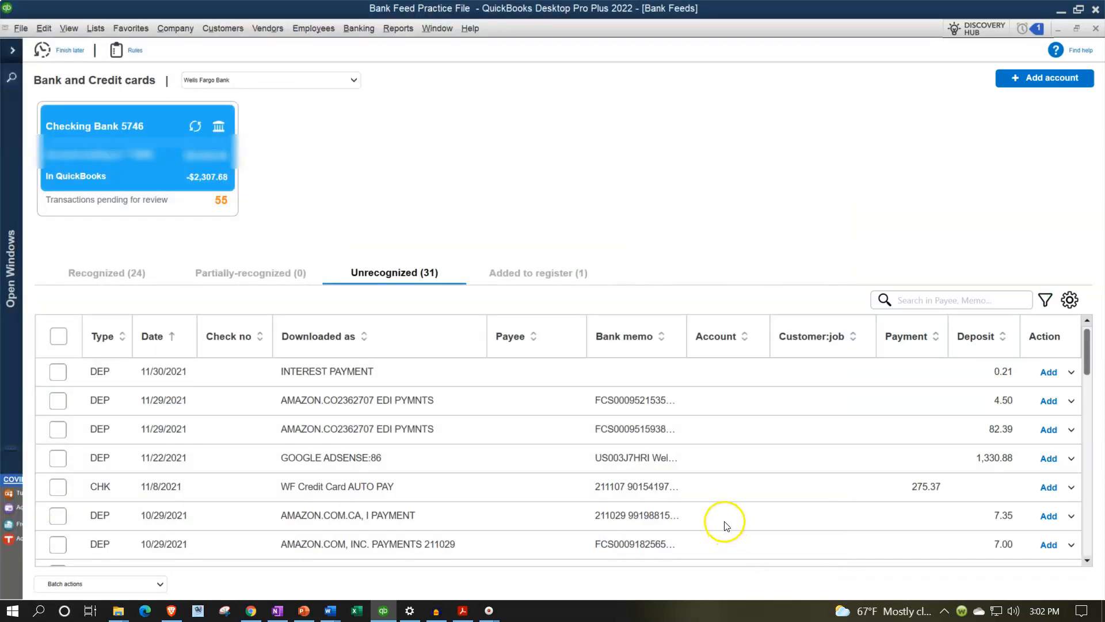
left_click(122, 277)
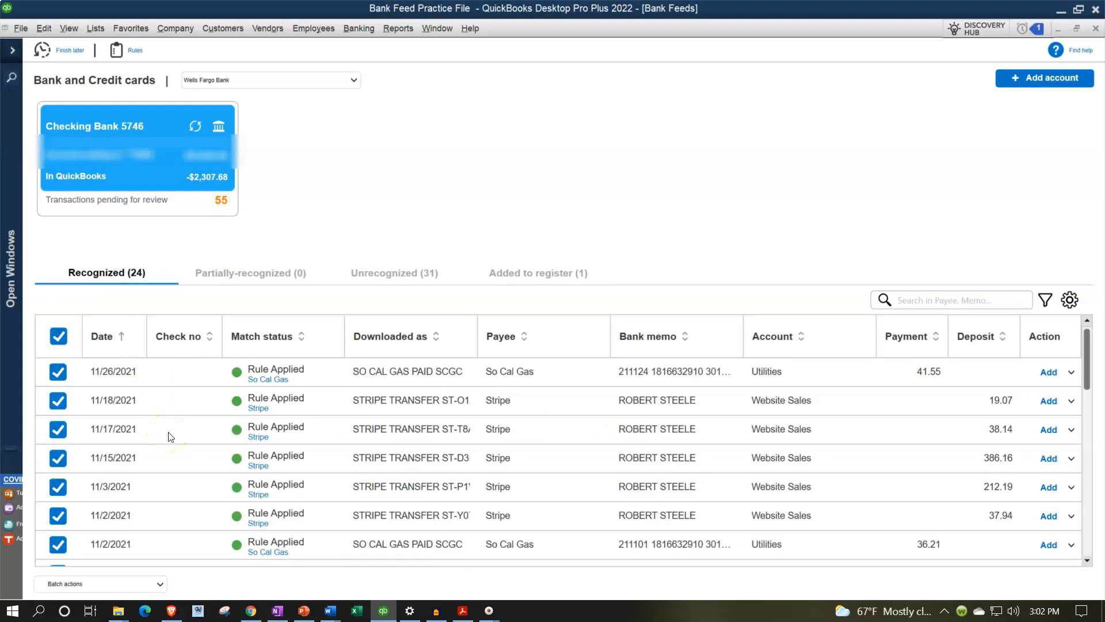
scroll(169, 436, "down", 1)
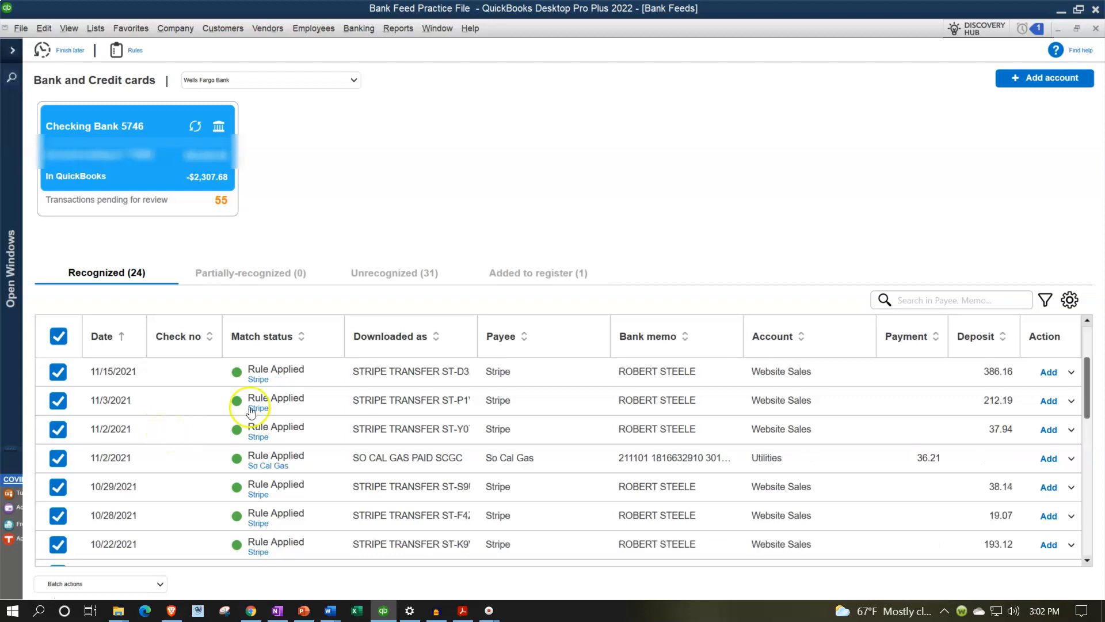
Step: Filter the recognized transactions to type DEP and review the Stripe deposits that remain listed
left_click(1046, 302)
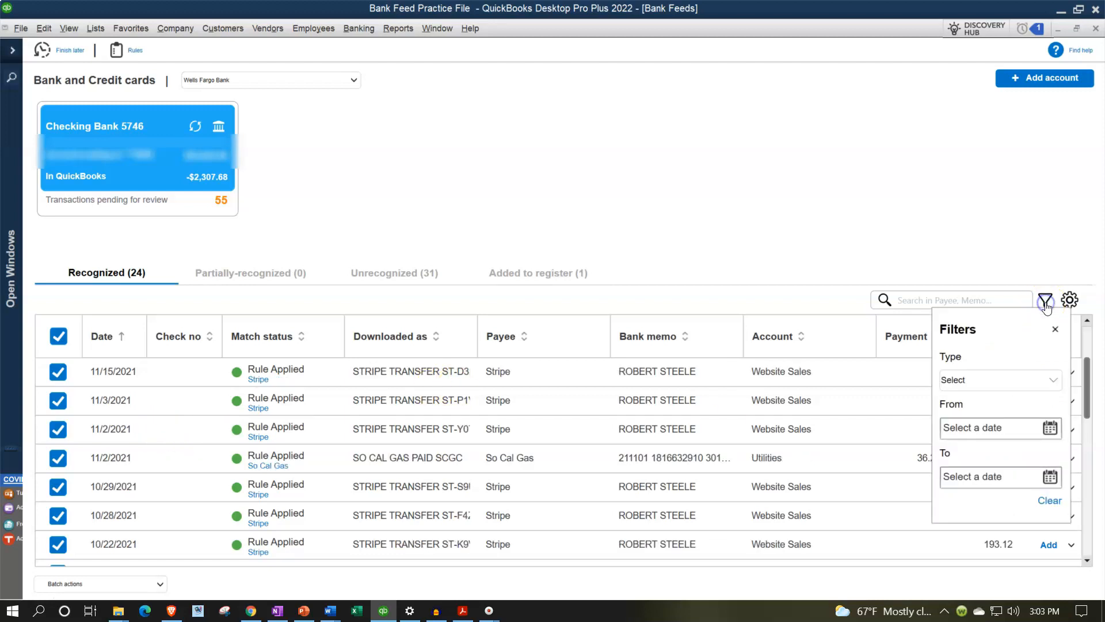
left_click(1052, 380)
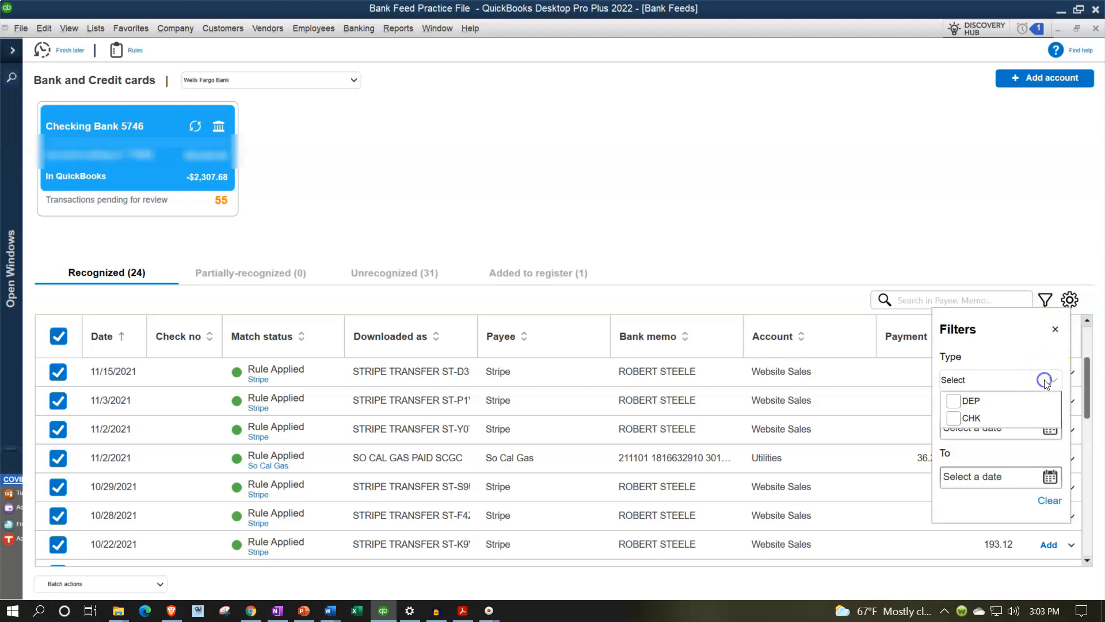
left_click(954, 402)
left_click(1055, 328)
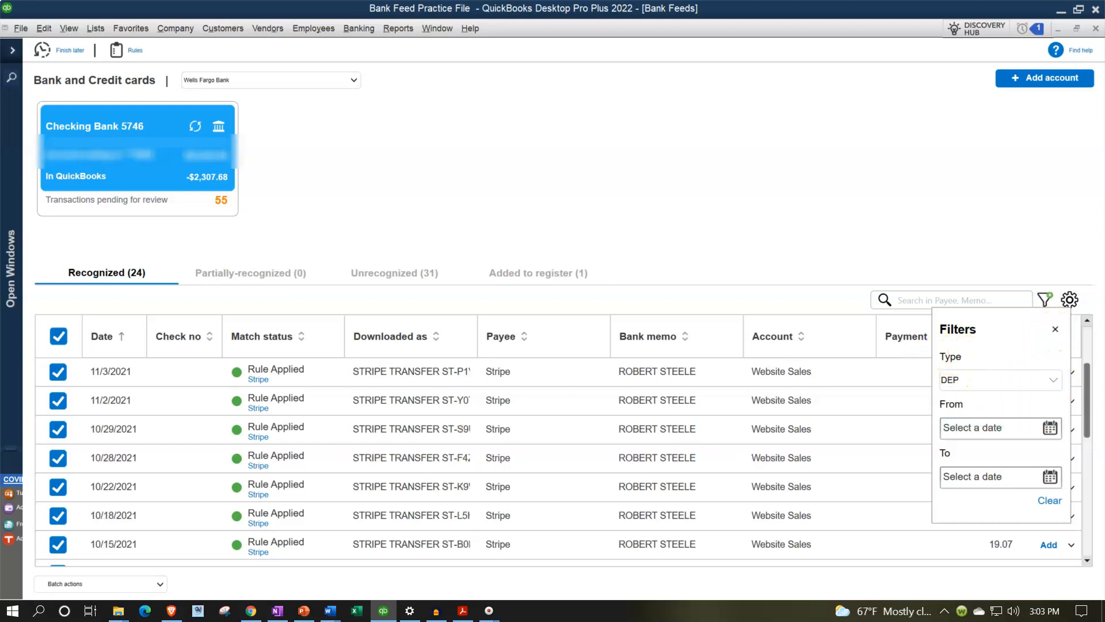
left_click(1056, 328)
scroll(531, 410, "down", 6)
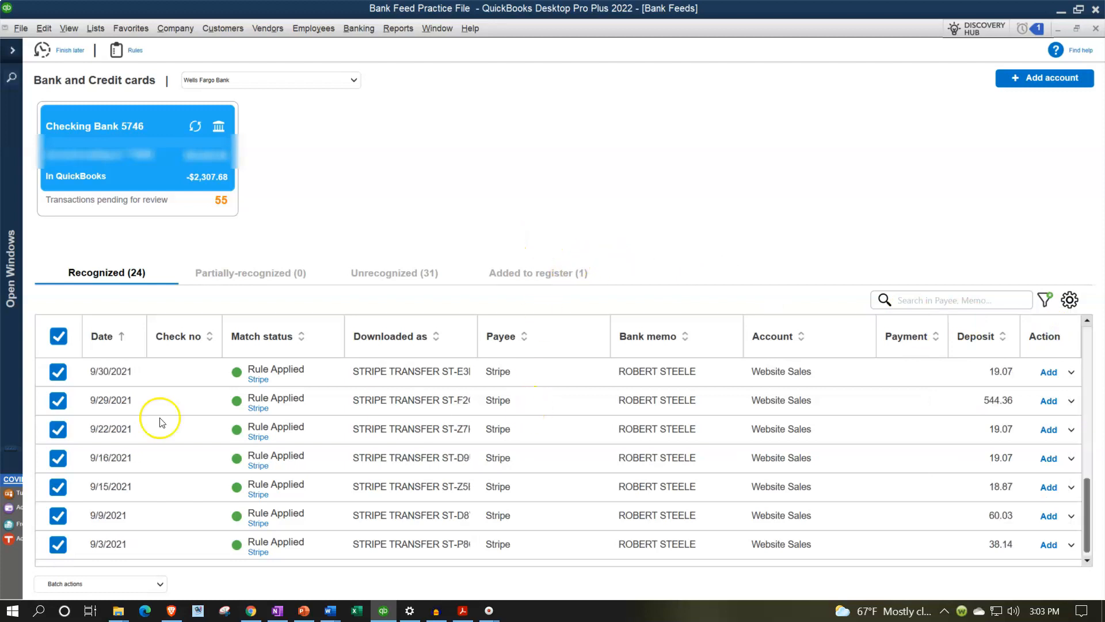
scroll(125, 398, "up", 5)
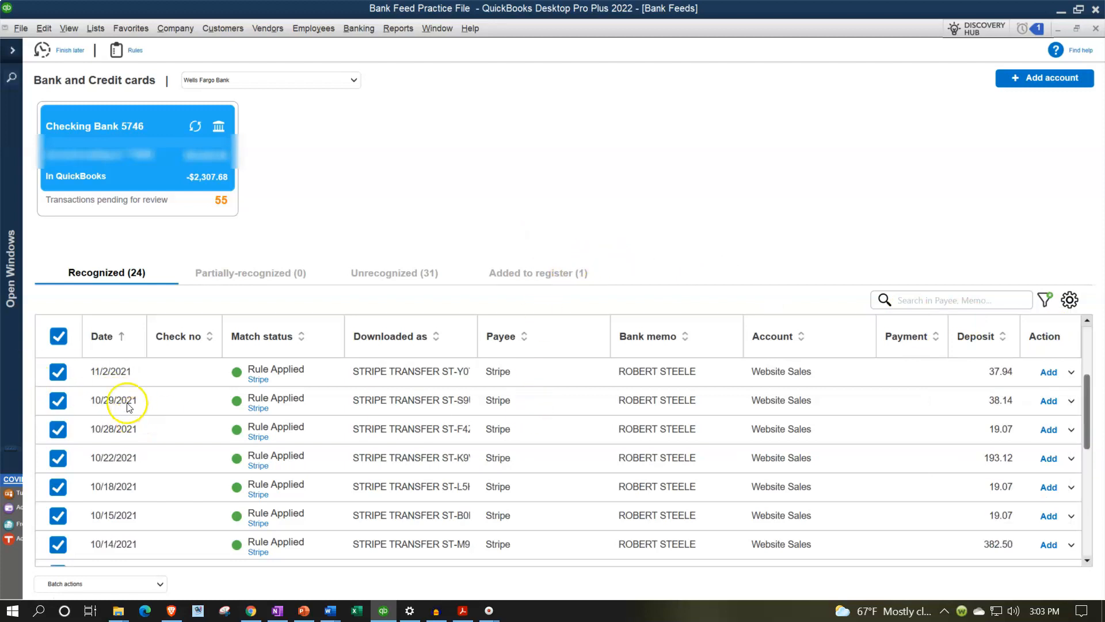
Step: Clear the selection of all rows and reselect the filtered Stripe deposits from 11/18/2021 through 9/3/2021
left_click(59, 336)
scroll(284, 470, "up", 1)
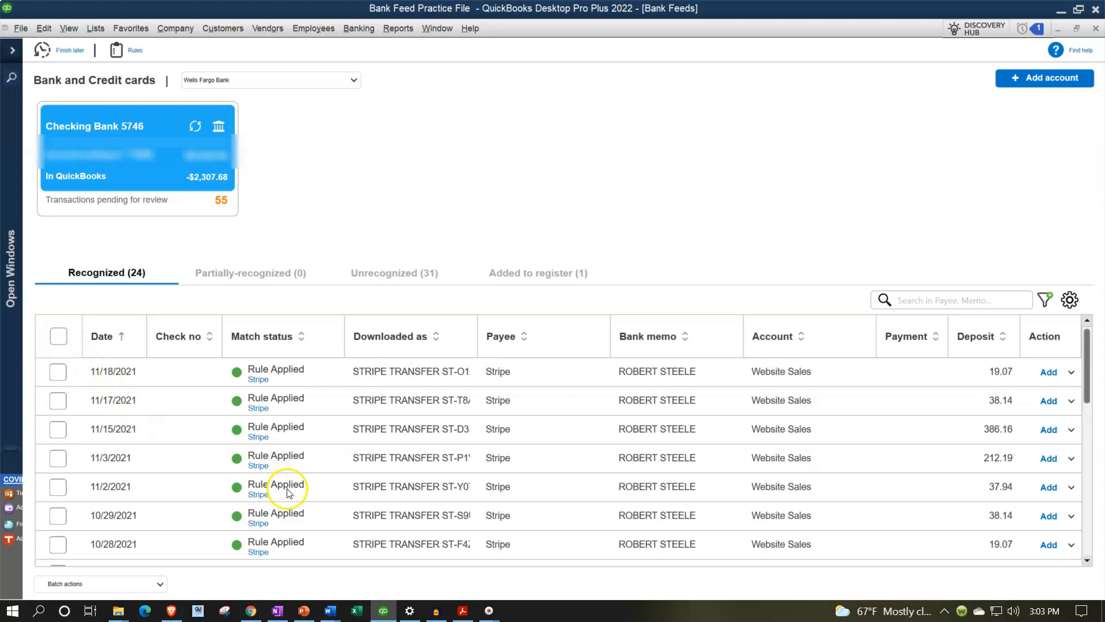
left_click(64, 373)
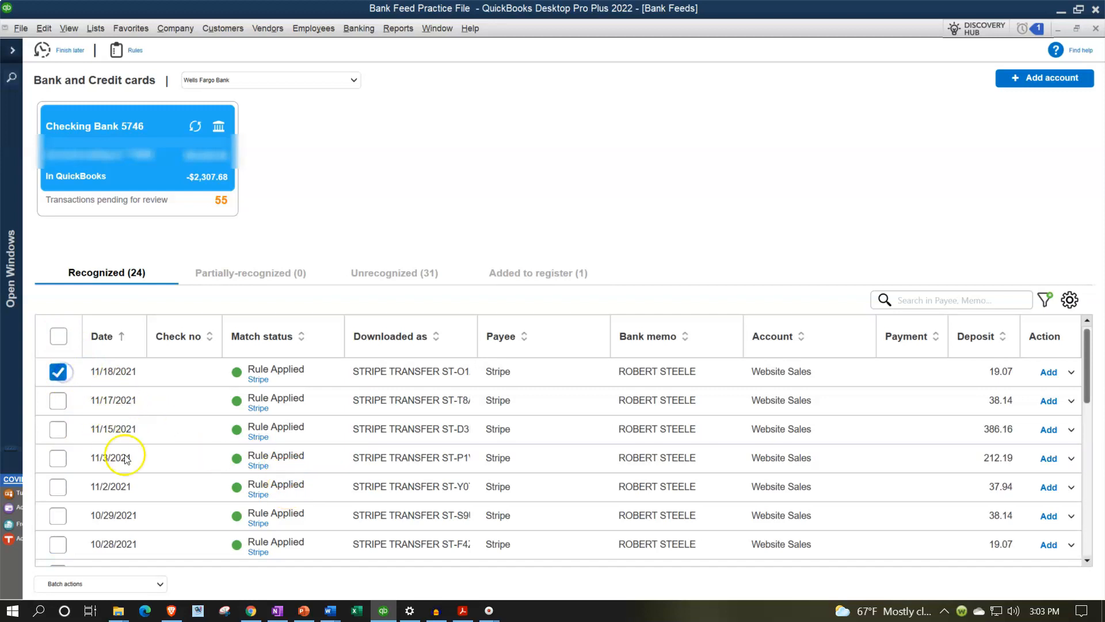
scroll(153, 457, "down", 5)
scroll(153, 457, "up", 1)
scroll(153, 456, "down", 1)
left_click(69, 535, "shift")
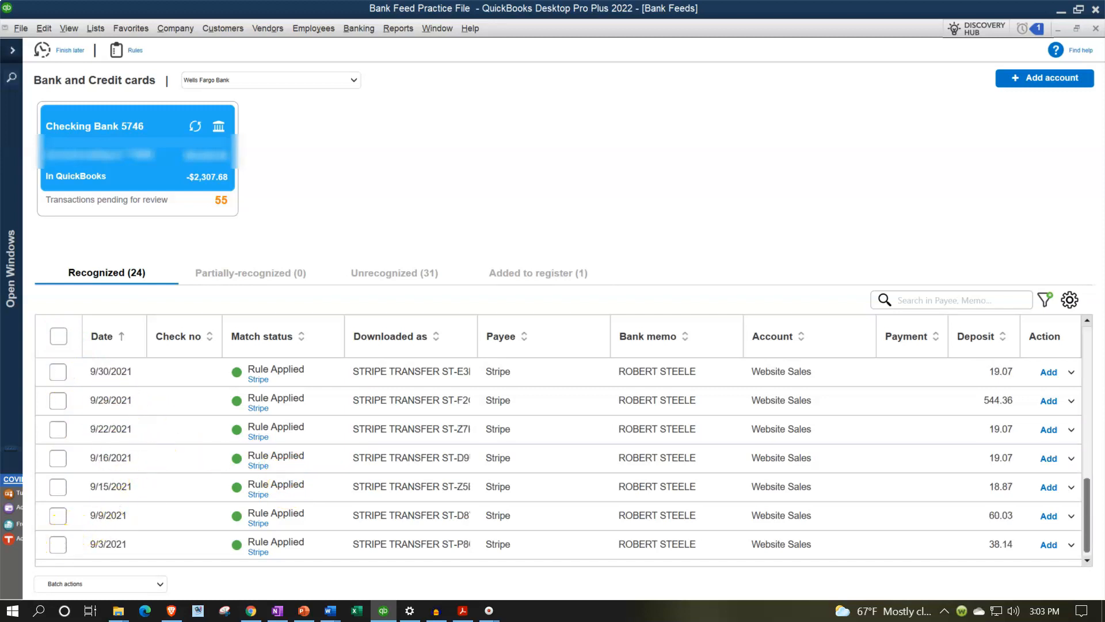
scroll(130, 502, "up", 5)
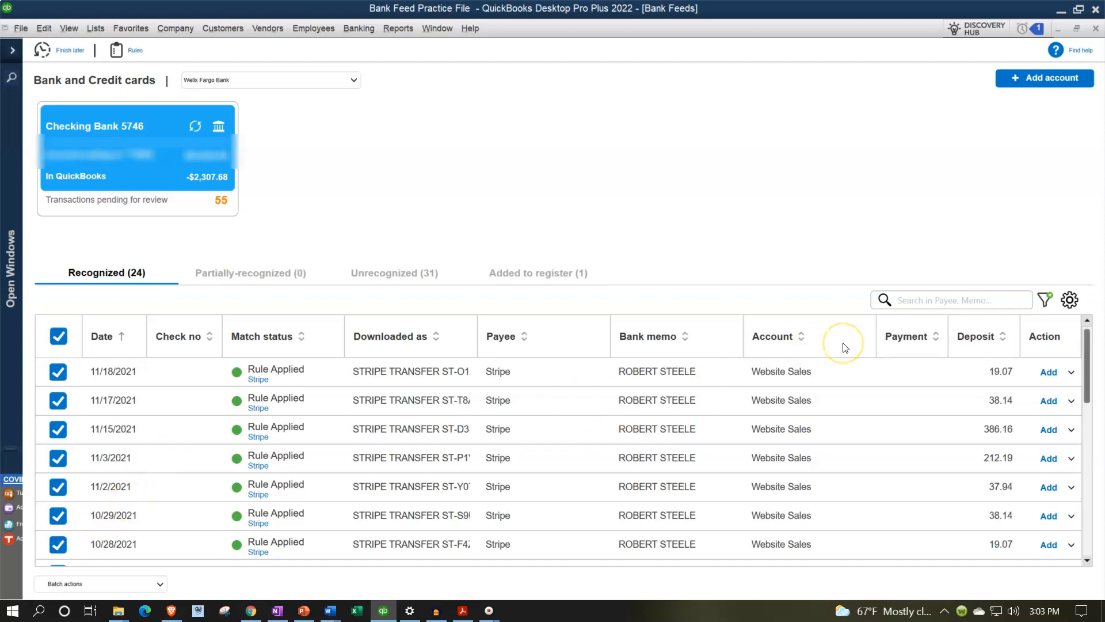
Step: Add/confirm the selected transactions as a batch, accept the past-transactions warning, and review the entries added to the register
left_click(161, 585)
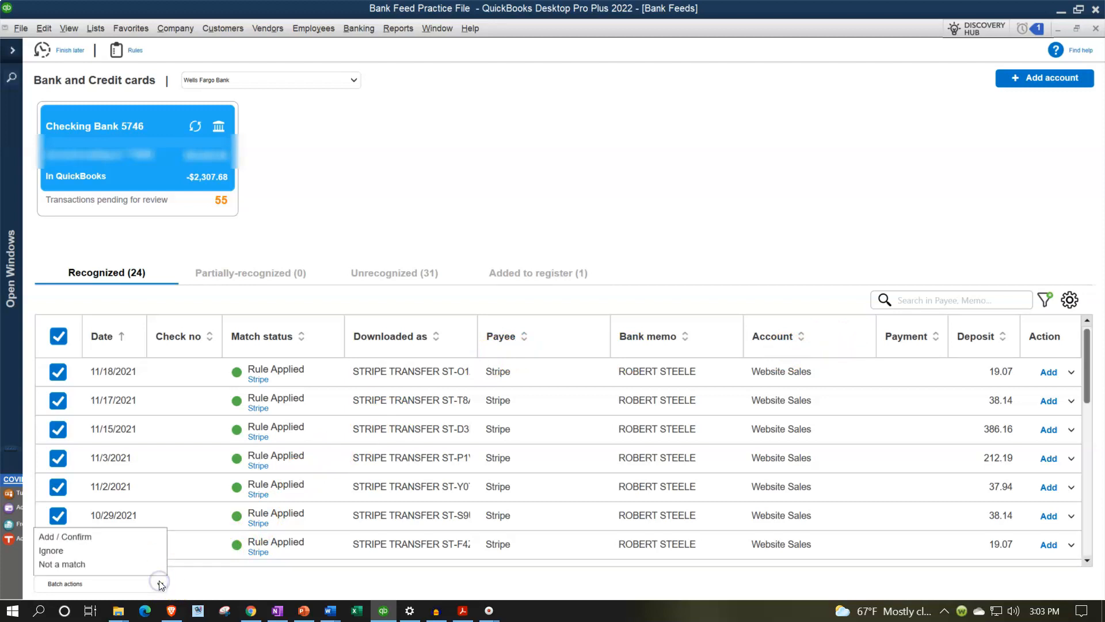
left_click(129, 535)
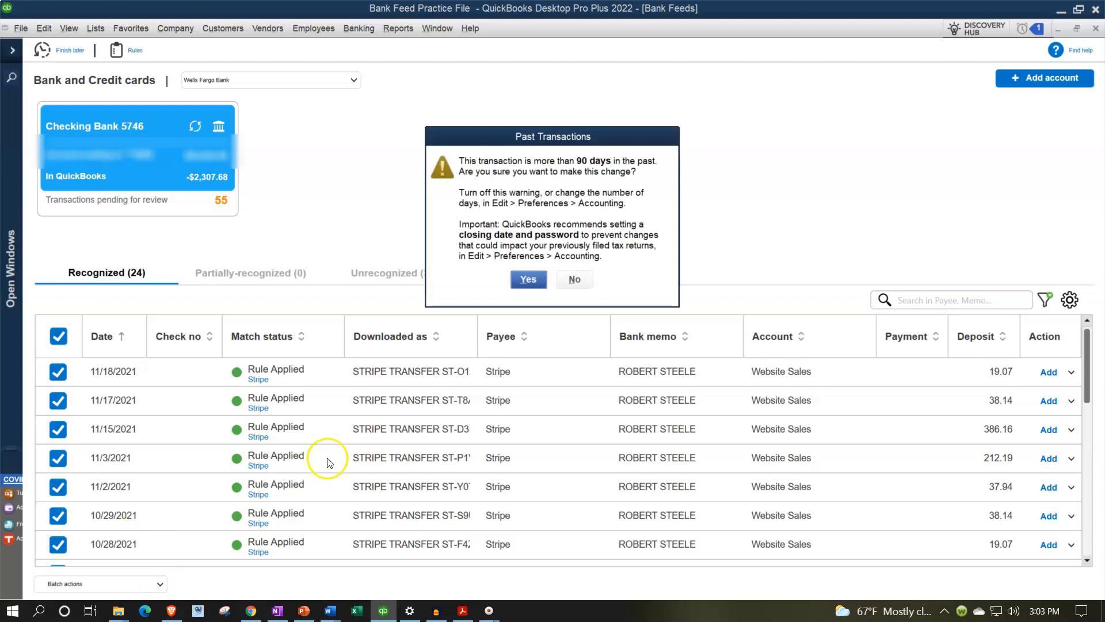
left_click(525, 276)
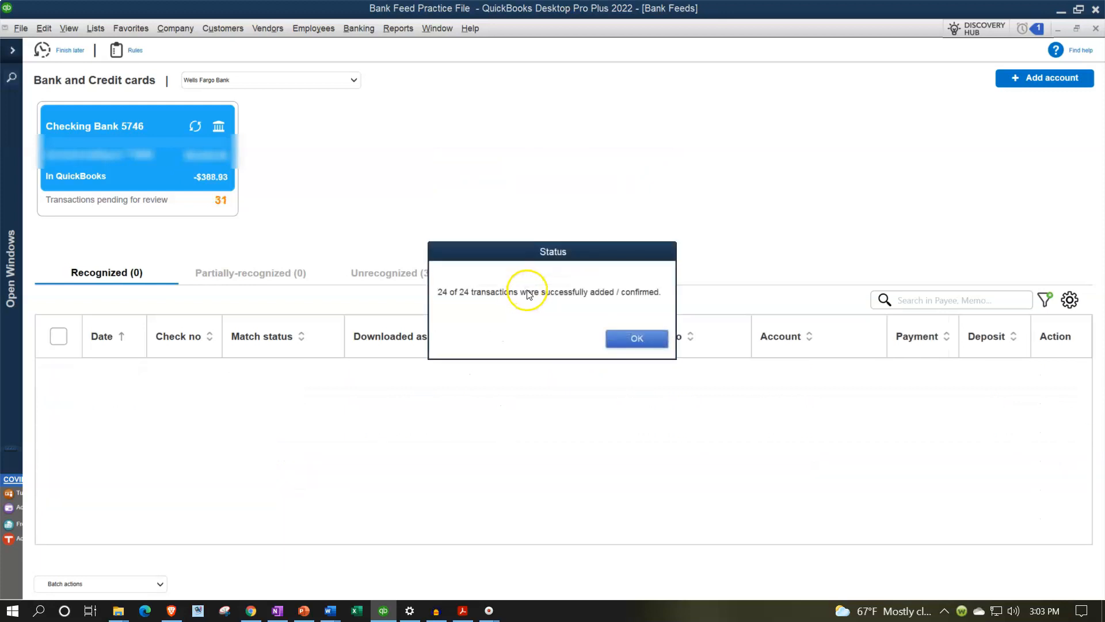
left_click(619, 340)
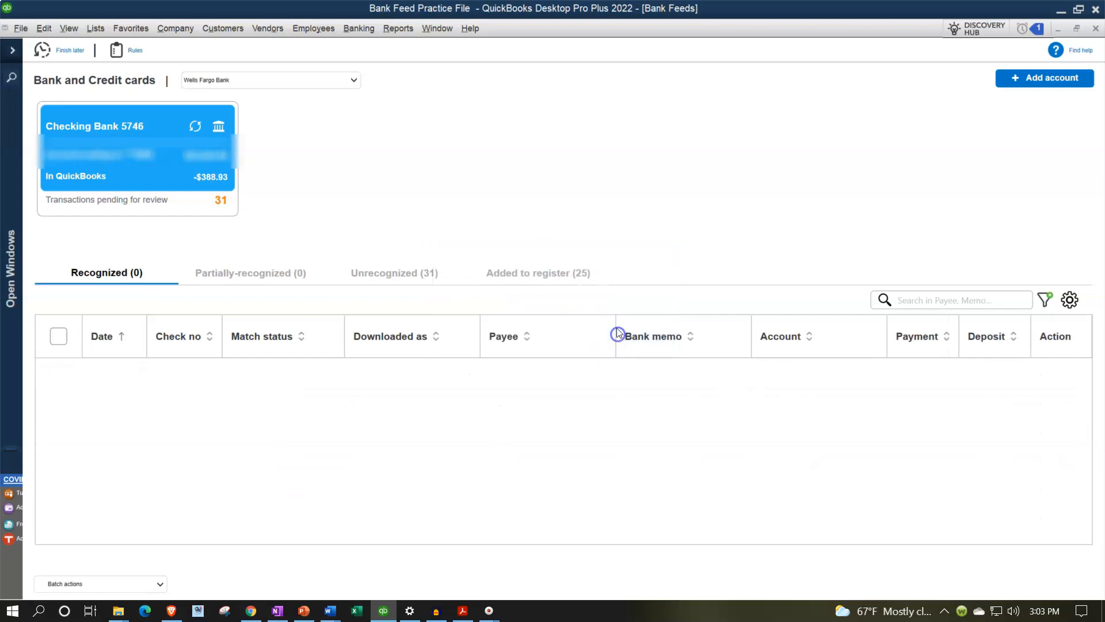
left_click(545, 282)
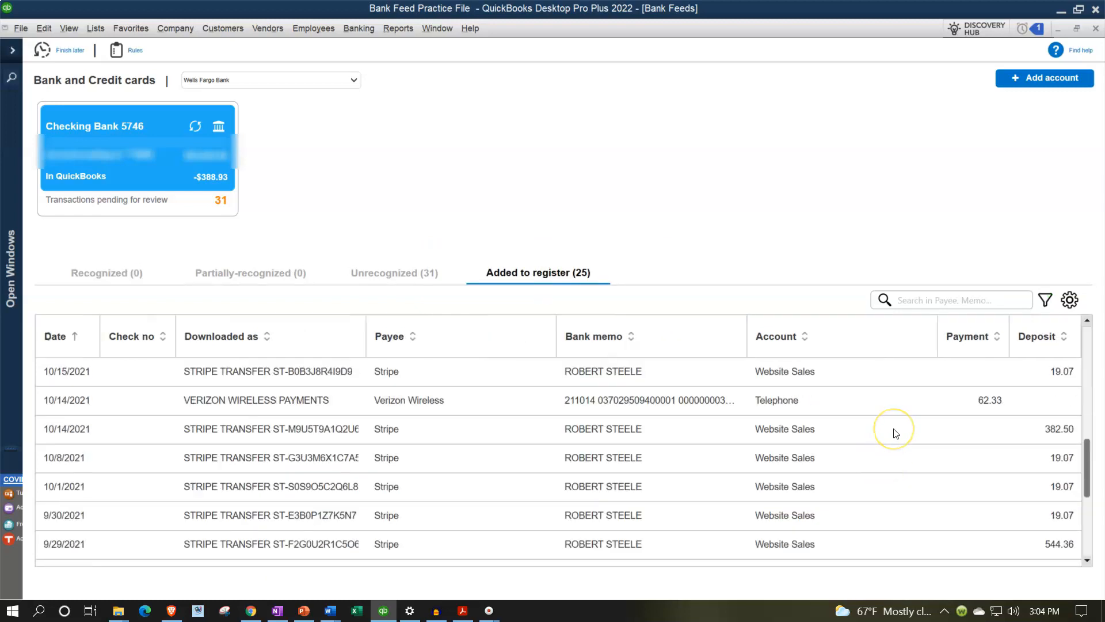
scroll(896, 433, "up", 5)
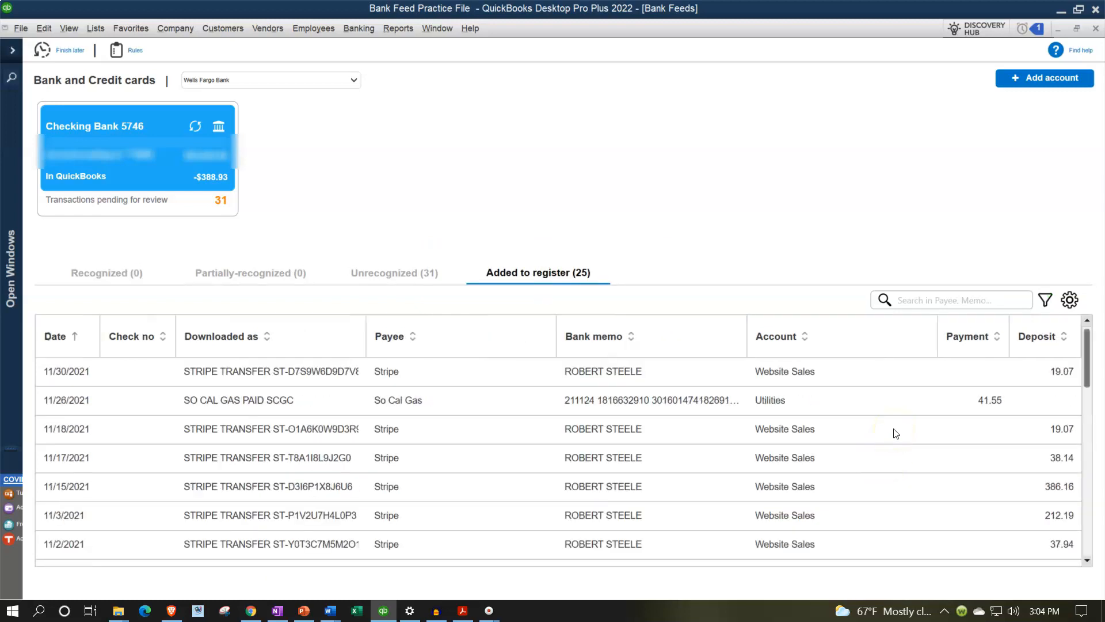
Step: Open the Balance Sheet, examine the transactions behind the Checking Bank 5746 balance, and close the detail report
left_click(8, 54)
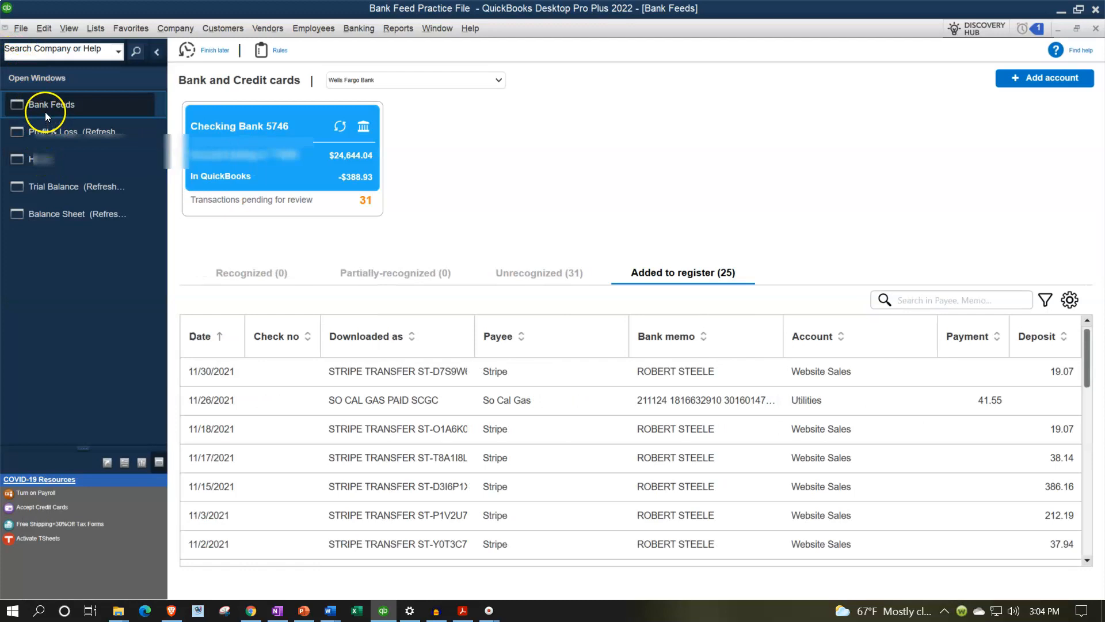
left_click(62, 213)
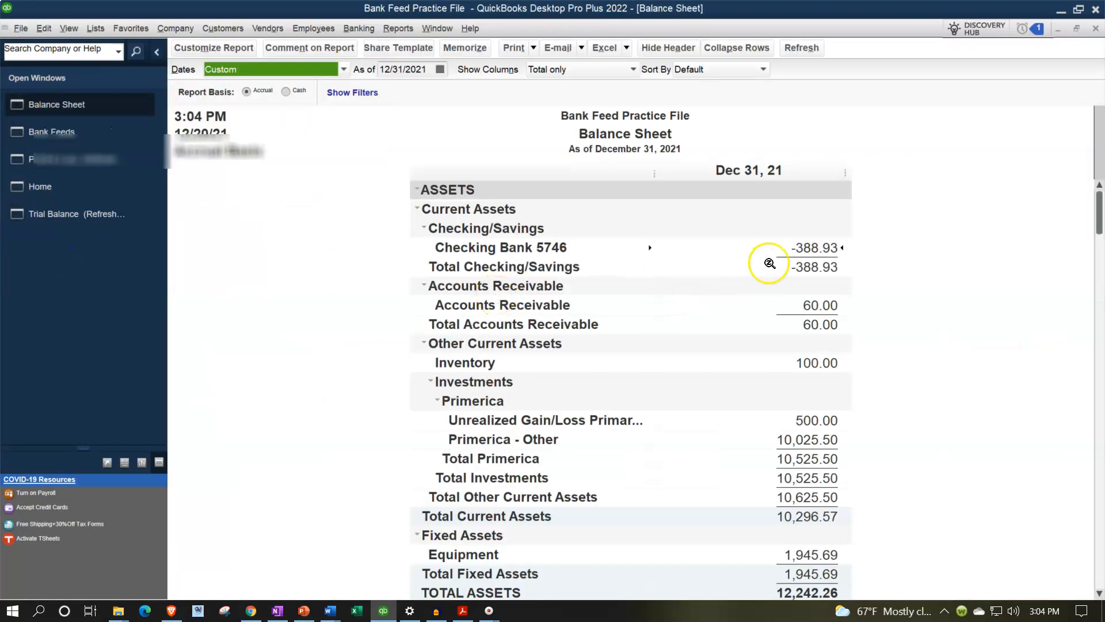
double_click(800, 248)
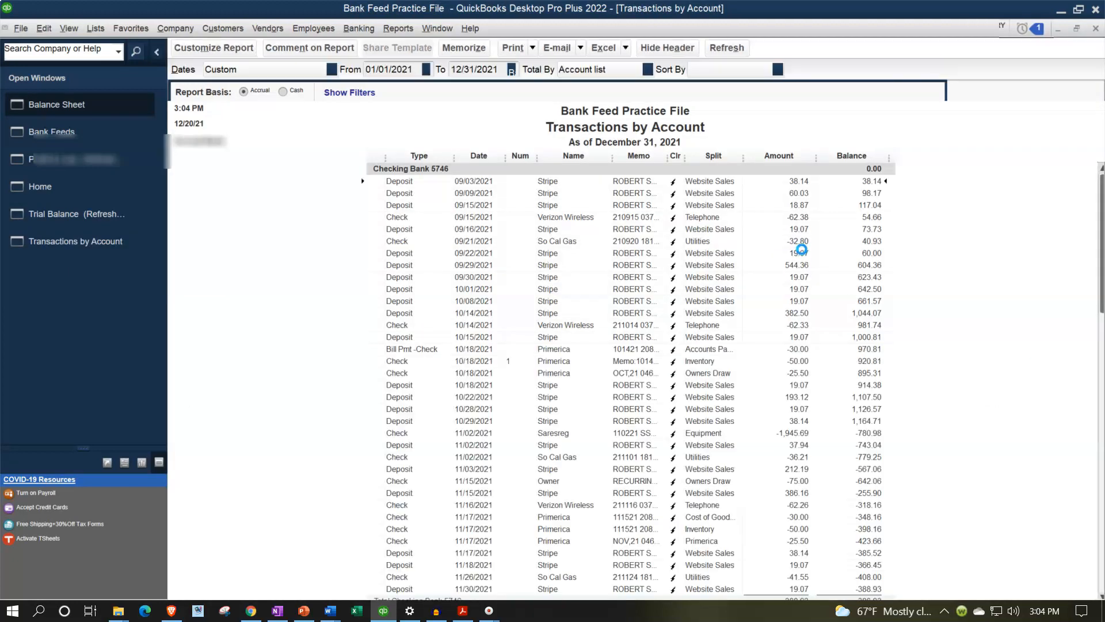
scroll(789, 279, "down", 1)
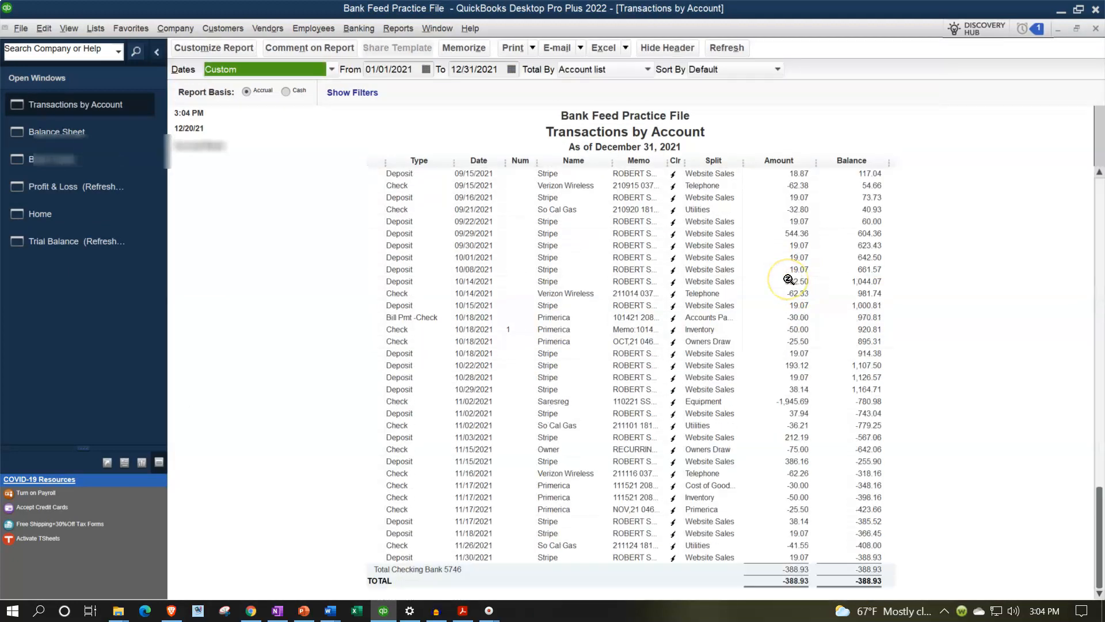
scroll(789, 279, "up", 1)
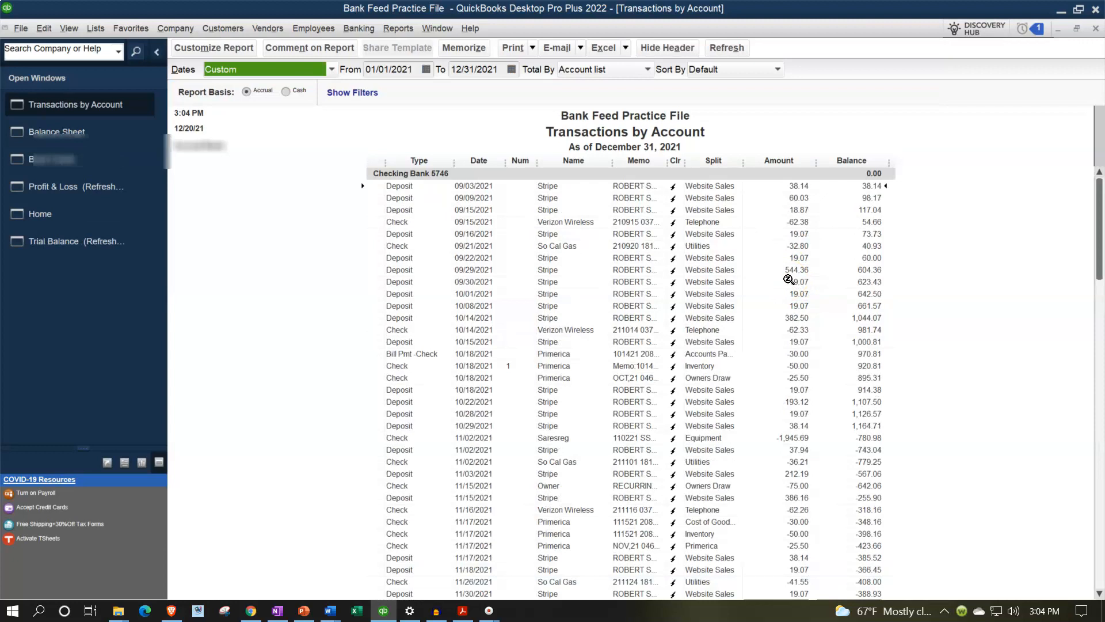
left_click(1094, 28)
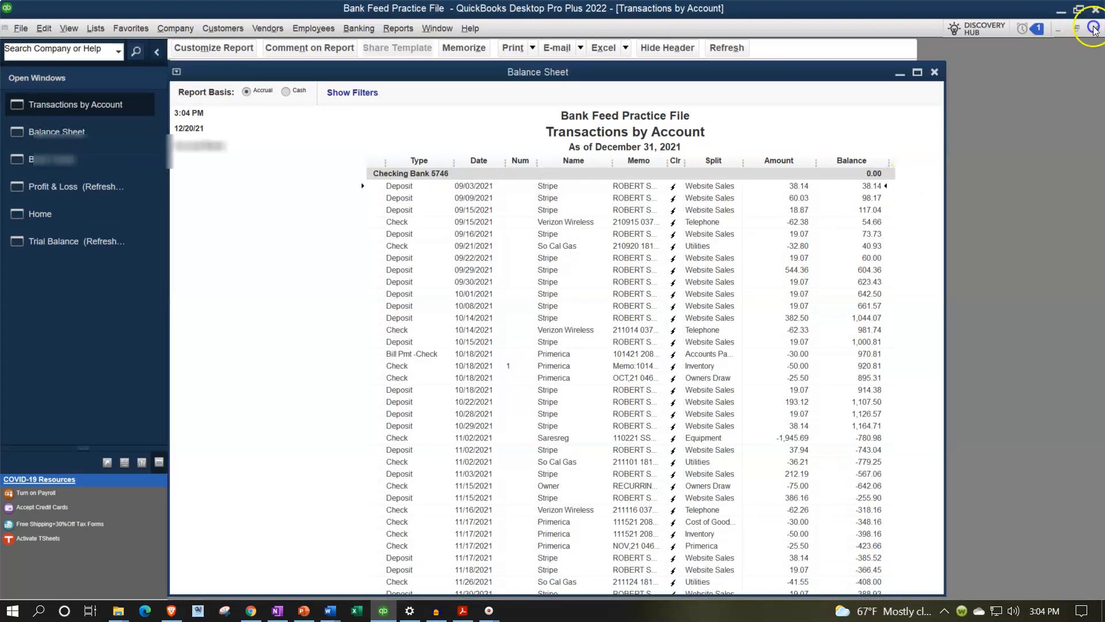
left_click(1094, 28)
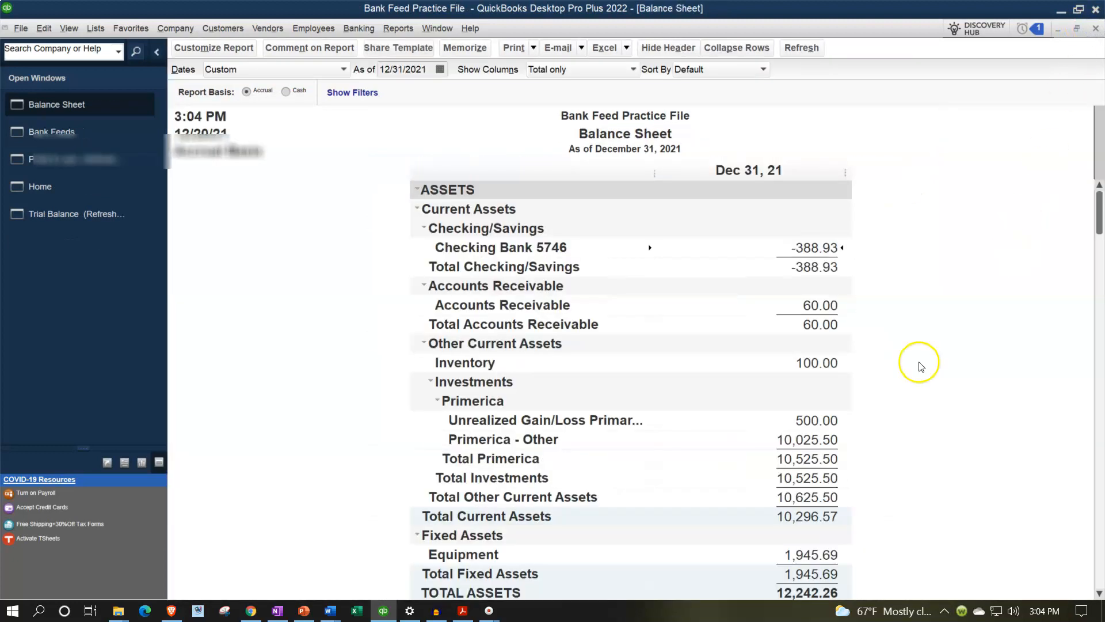
Step: Review the equity section of the Balance Sheet and check where Website Sales is classified on the Profit & Loss
scroll(919, 362, "down", 2)
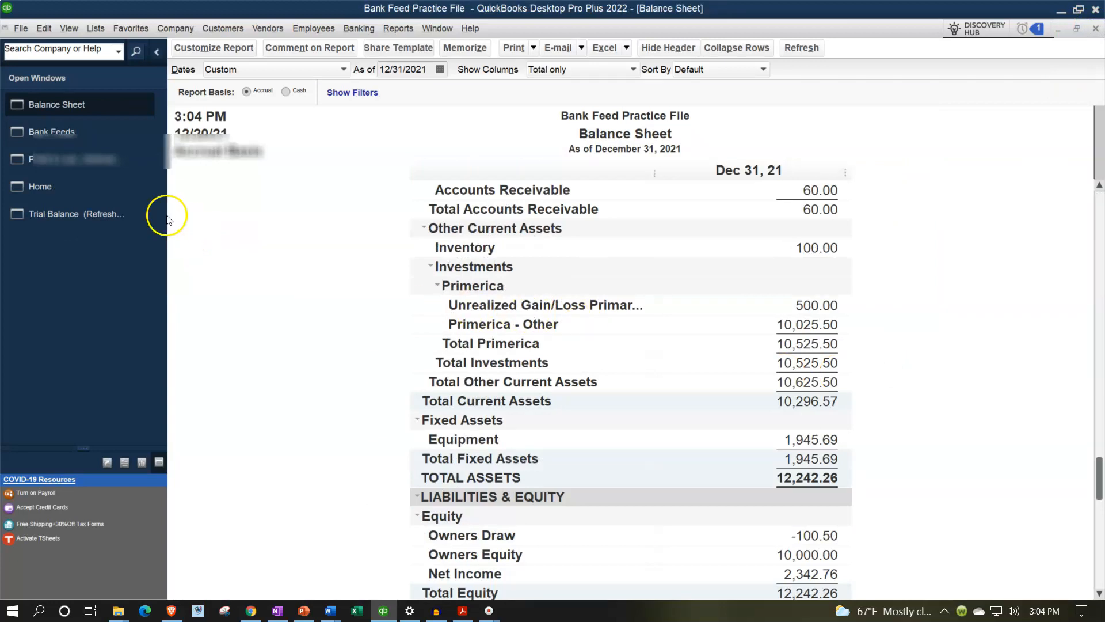
left_click(56, 160)
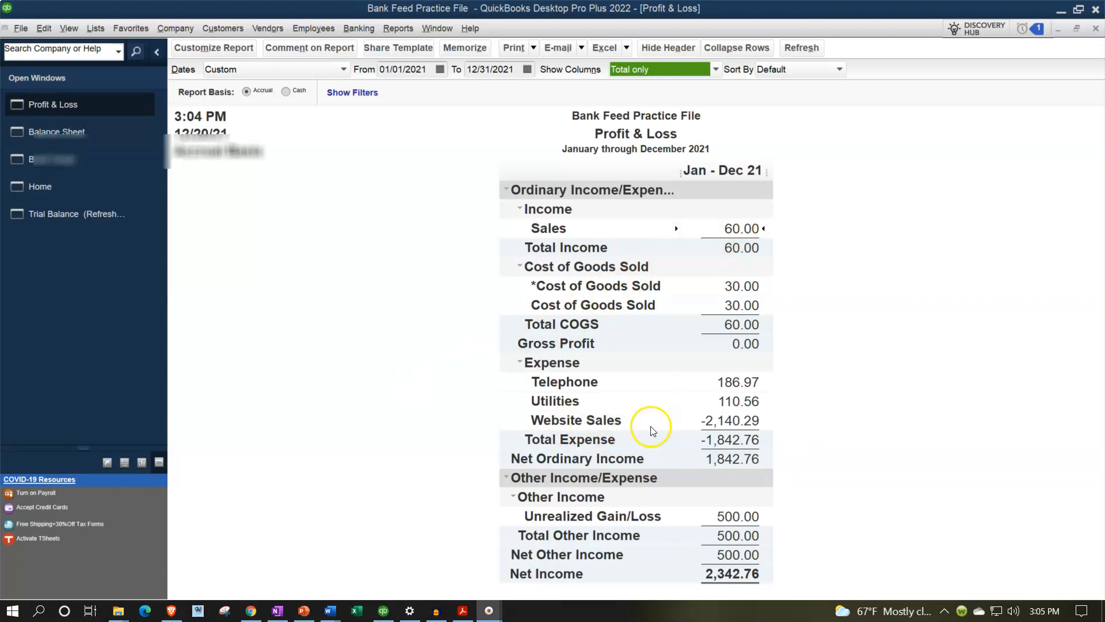
left_click(681, 430)
Step: Edit the Website Sales account in the Chart of Accounts, change its account type to Income, and save it
left_click(95, 29)
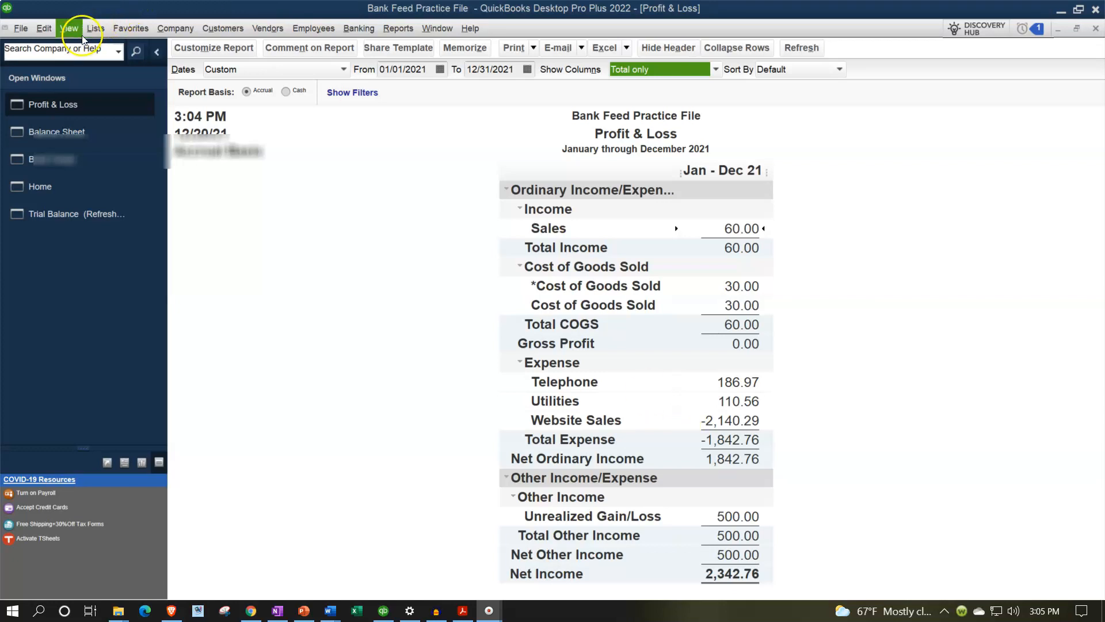
left_click(115, 45)
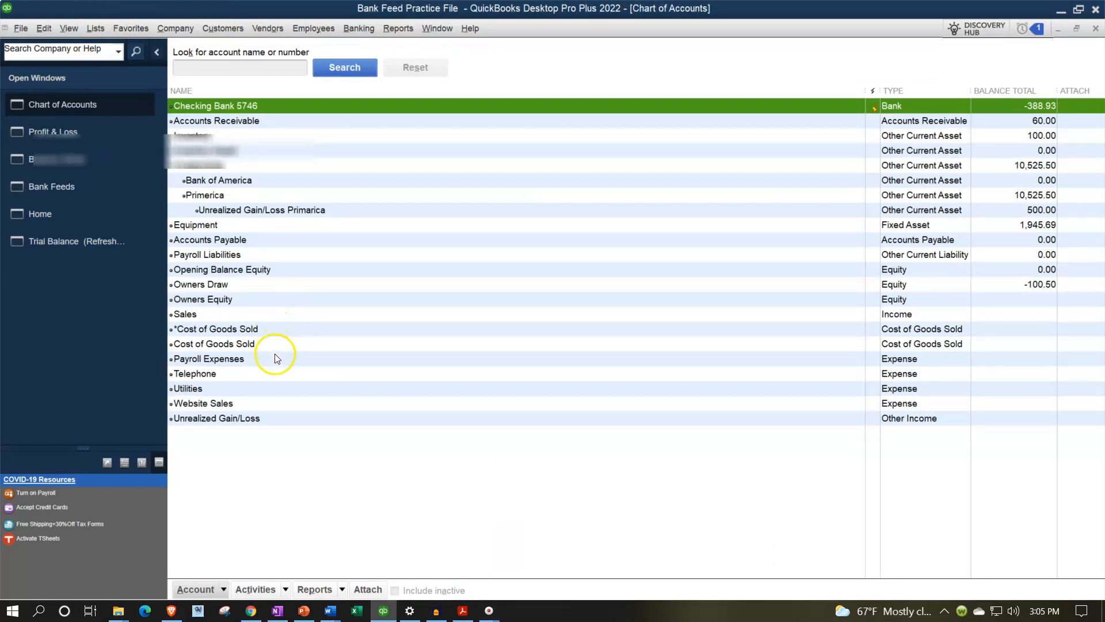
left_click(245, 402)
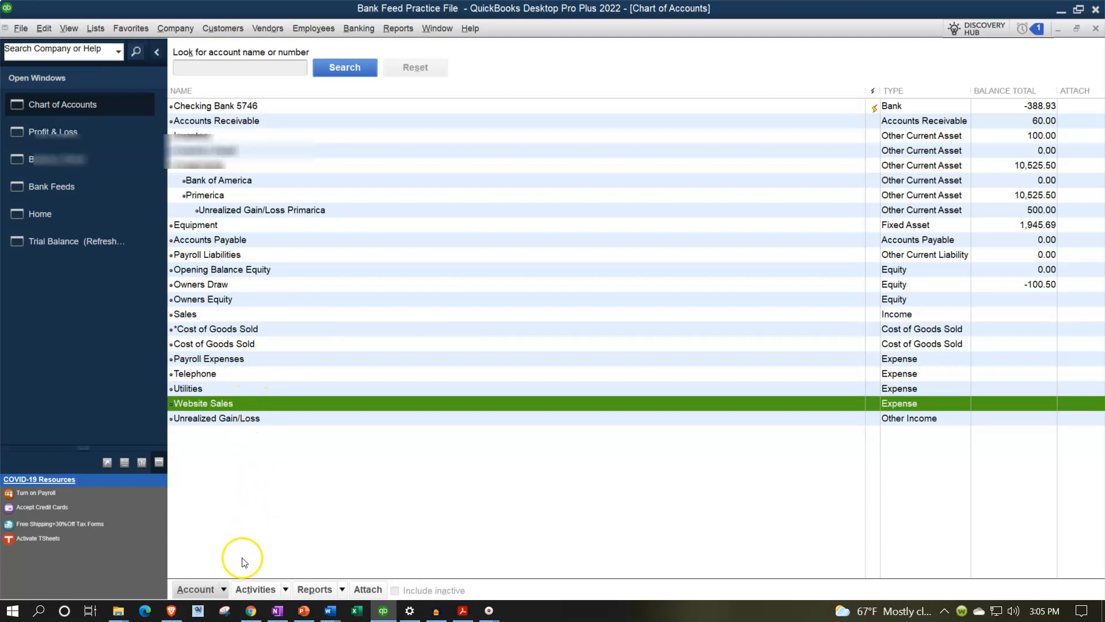
left_click(218, 590)
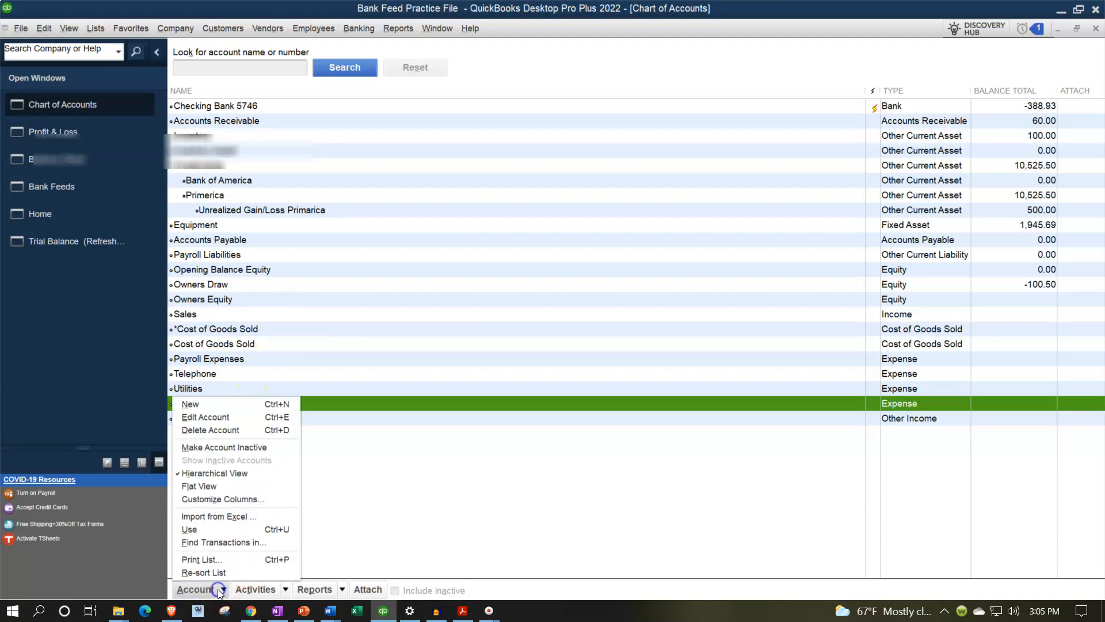
left_click(218, 417)
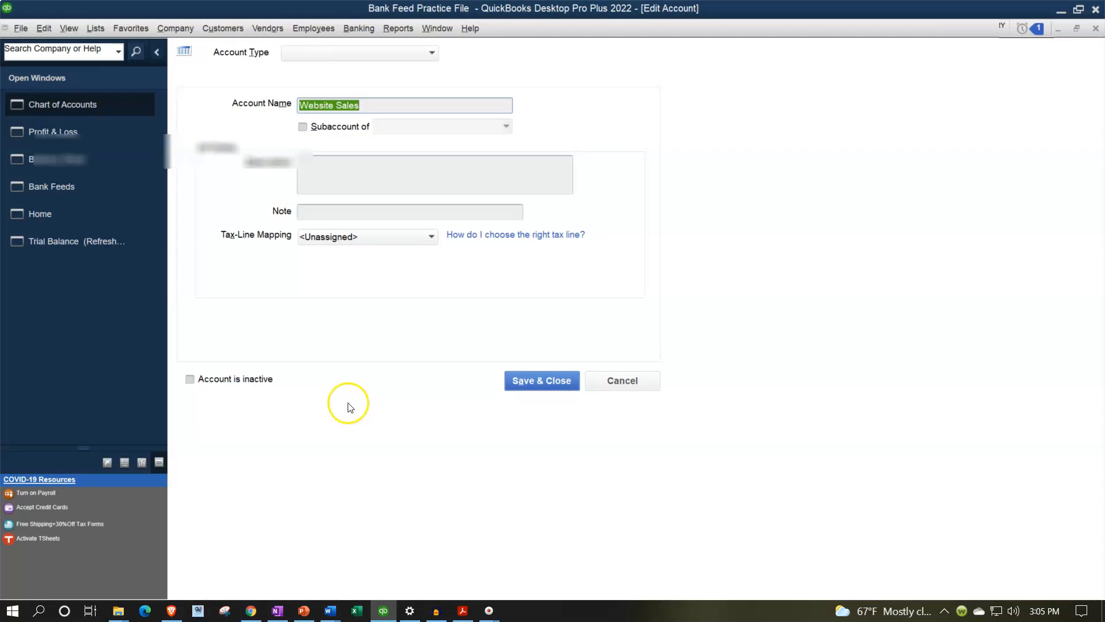
left_click(419, 54)
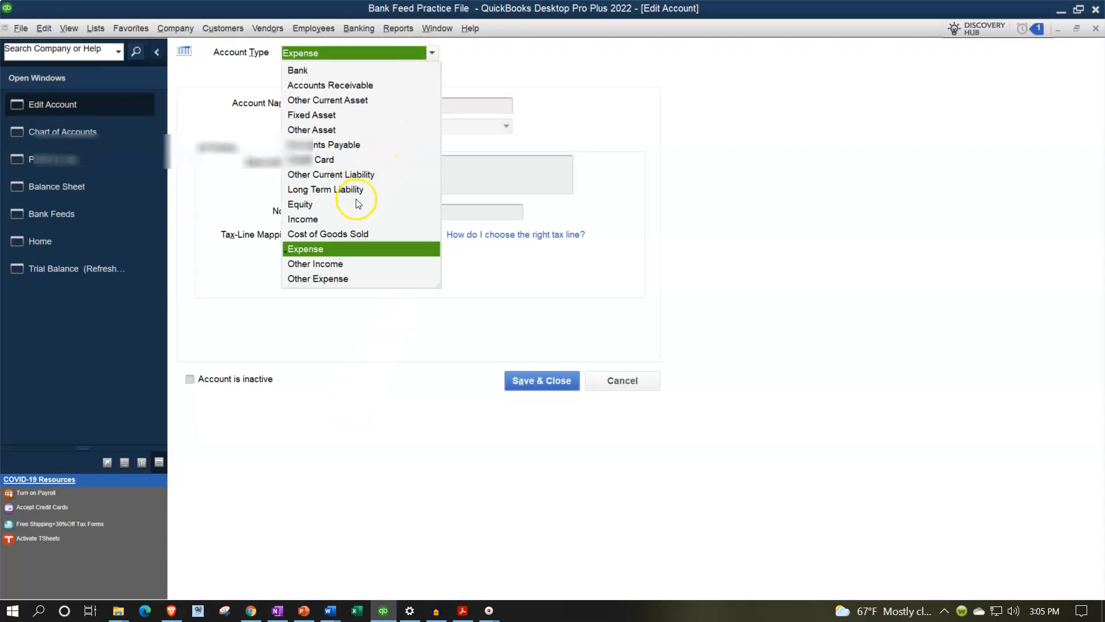
left_click(315, 219)
left_click(526, 375)
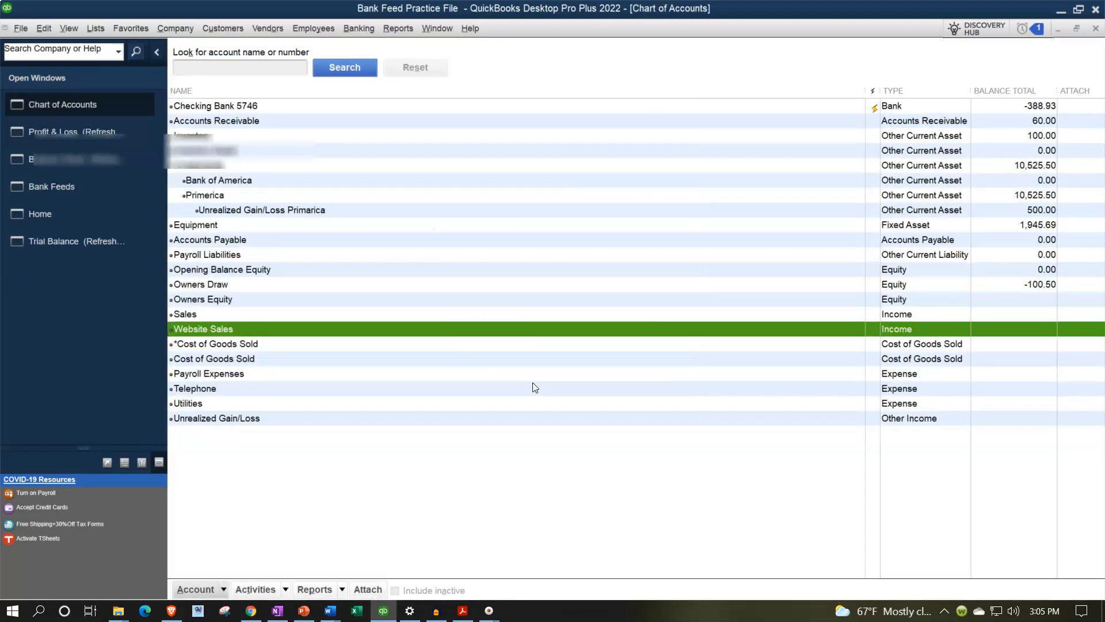
Step: Reopen the Profit & Loss, examine the deposits behind the Website Sales amount, and close the detail report
left_click(60, 134)
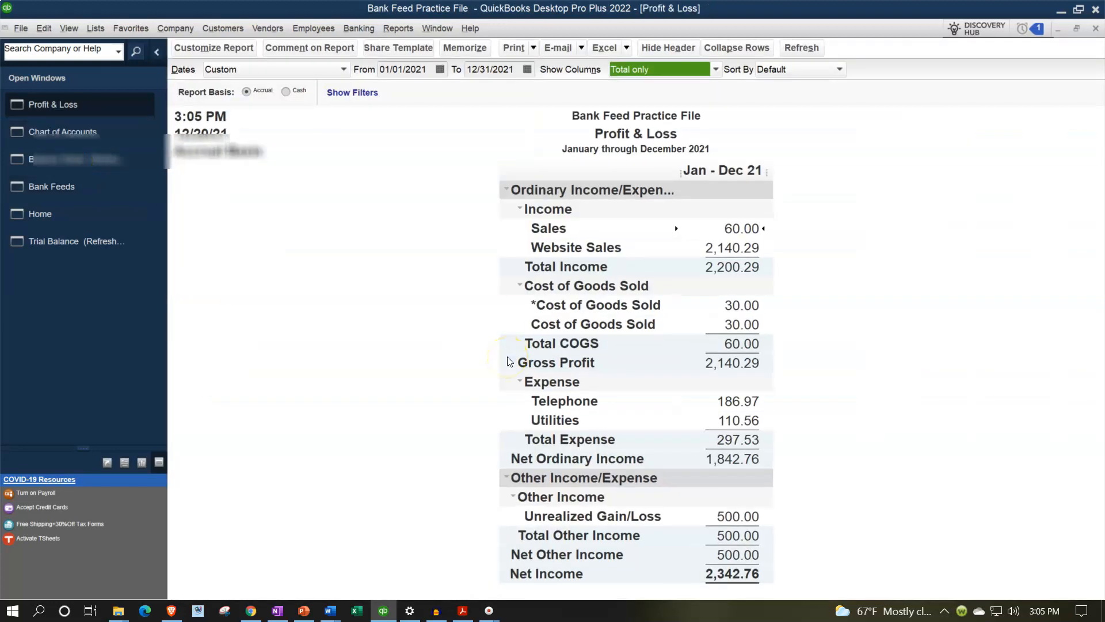
double_click(748, 254)
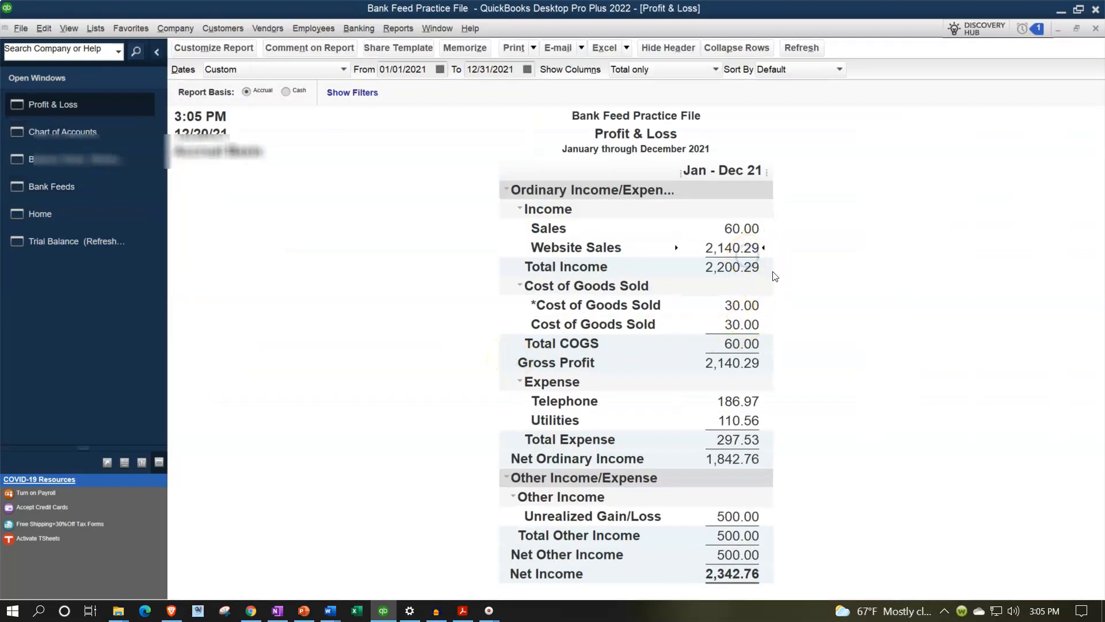
double_click(732, 248)
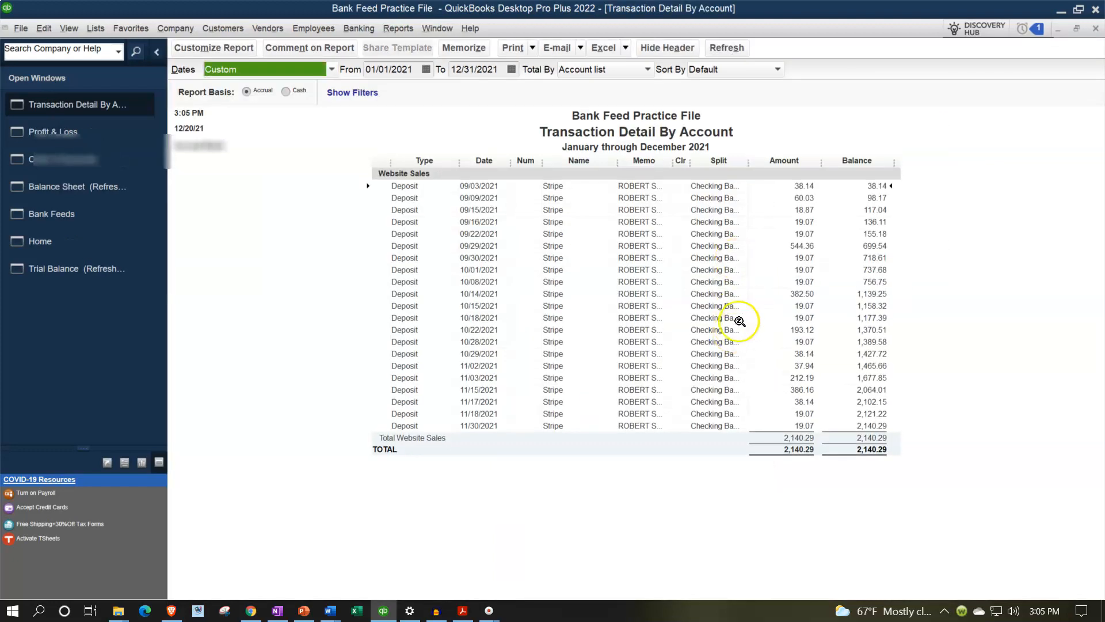
left_click(1096, 29)
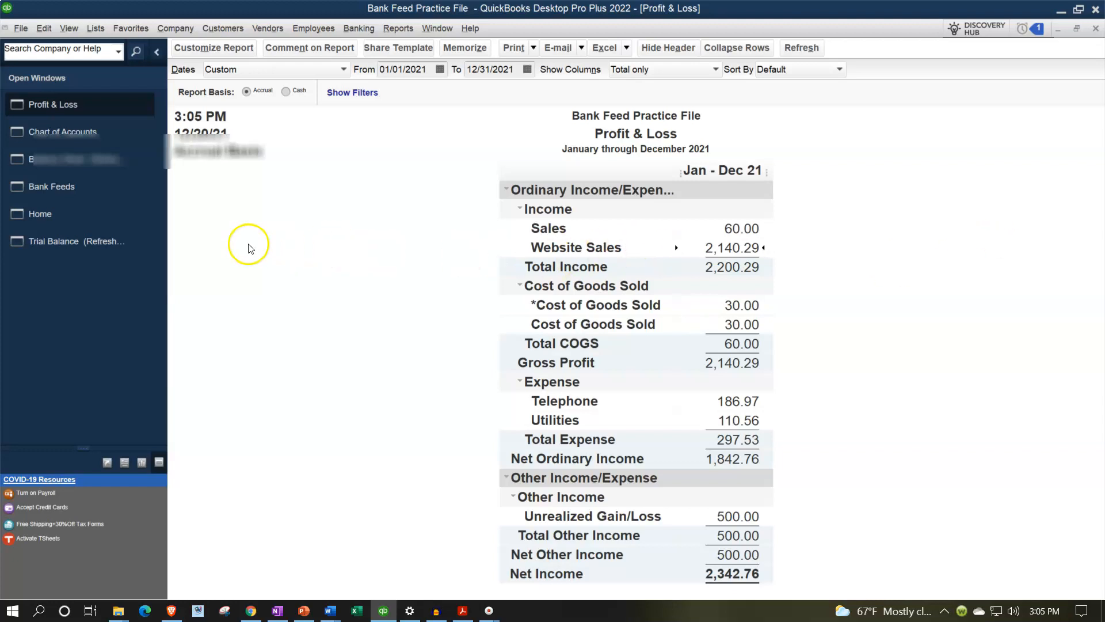
Step: View the Home page workflow, and check the Account and Customer:job fields of the 11/30/2021 Stripe deposit in the bank feed
left_click(75, 214)
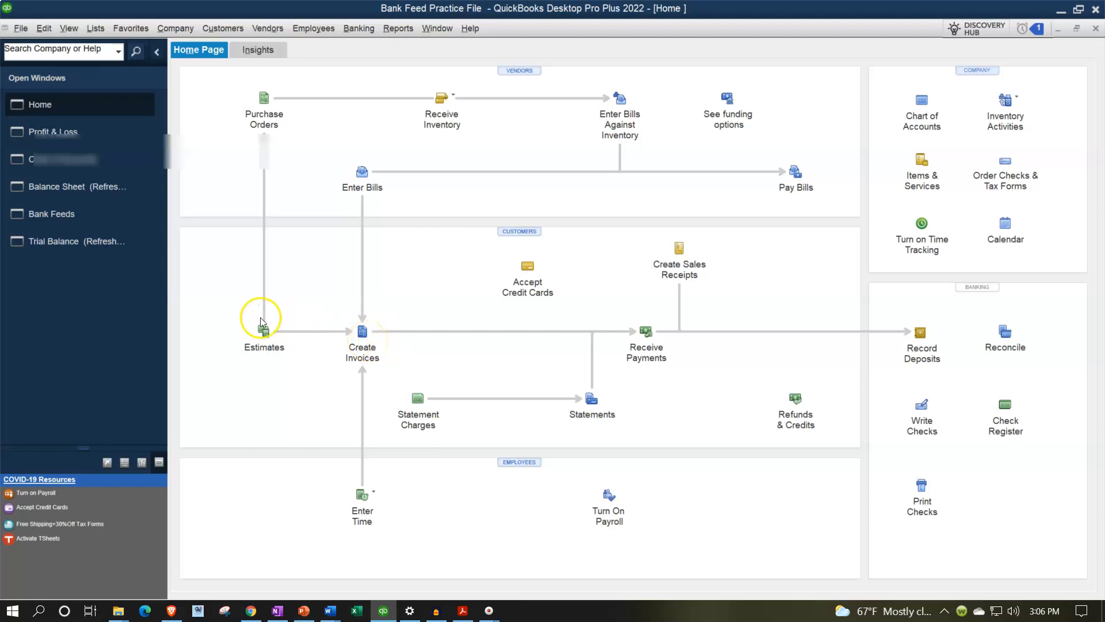
left_click(74, 250)
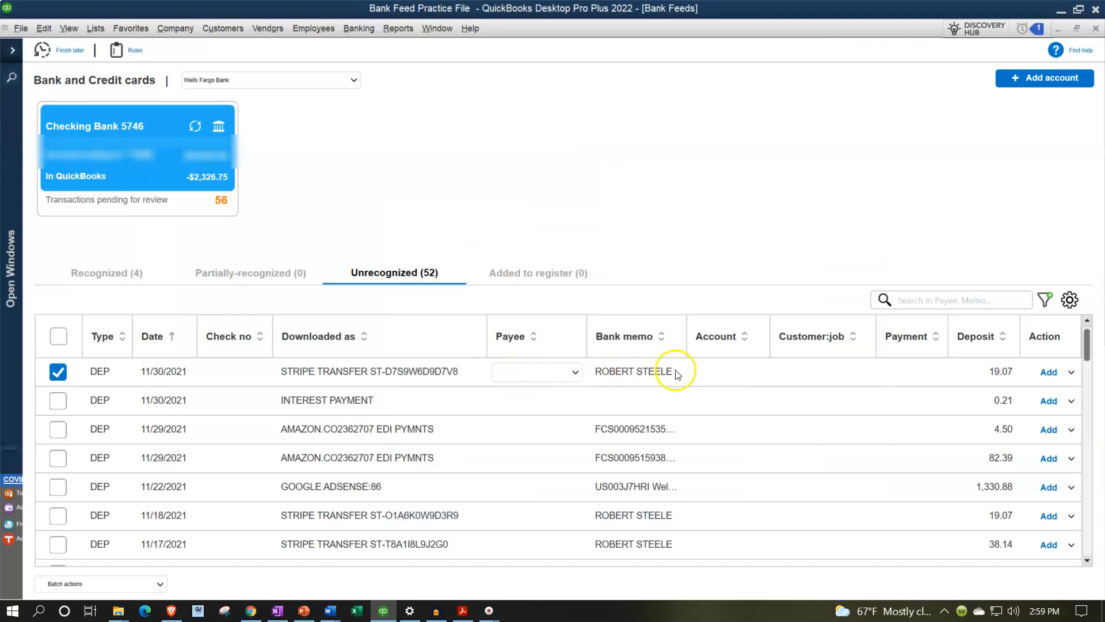
left_click(726, 373)
left_click(786, 376)
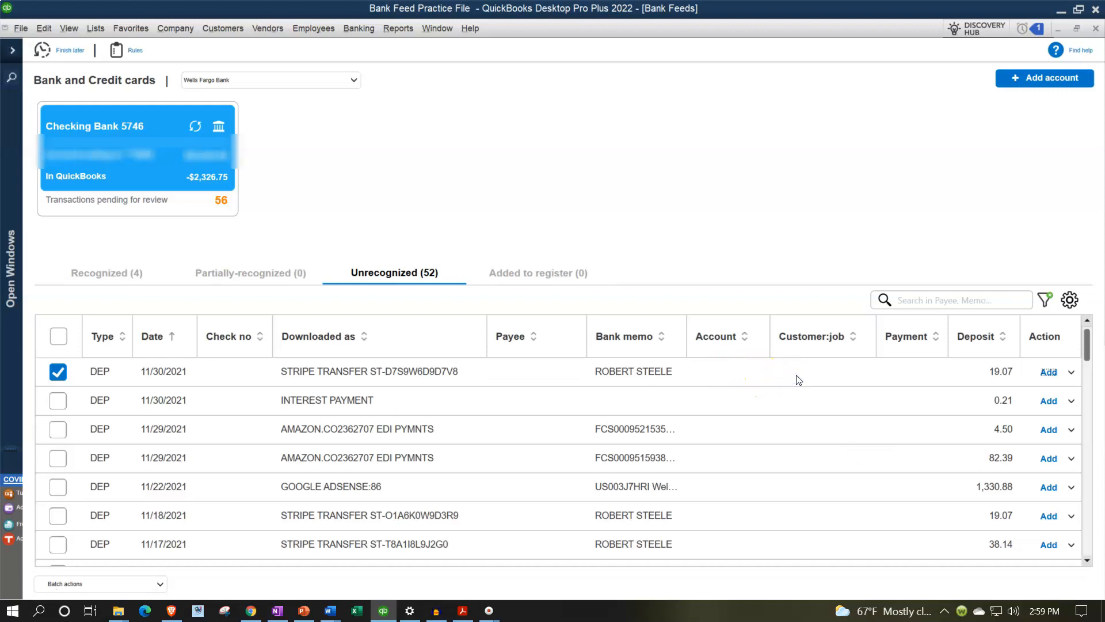